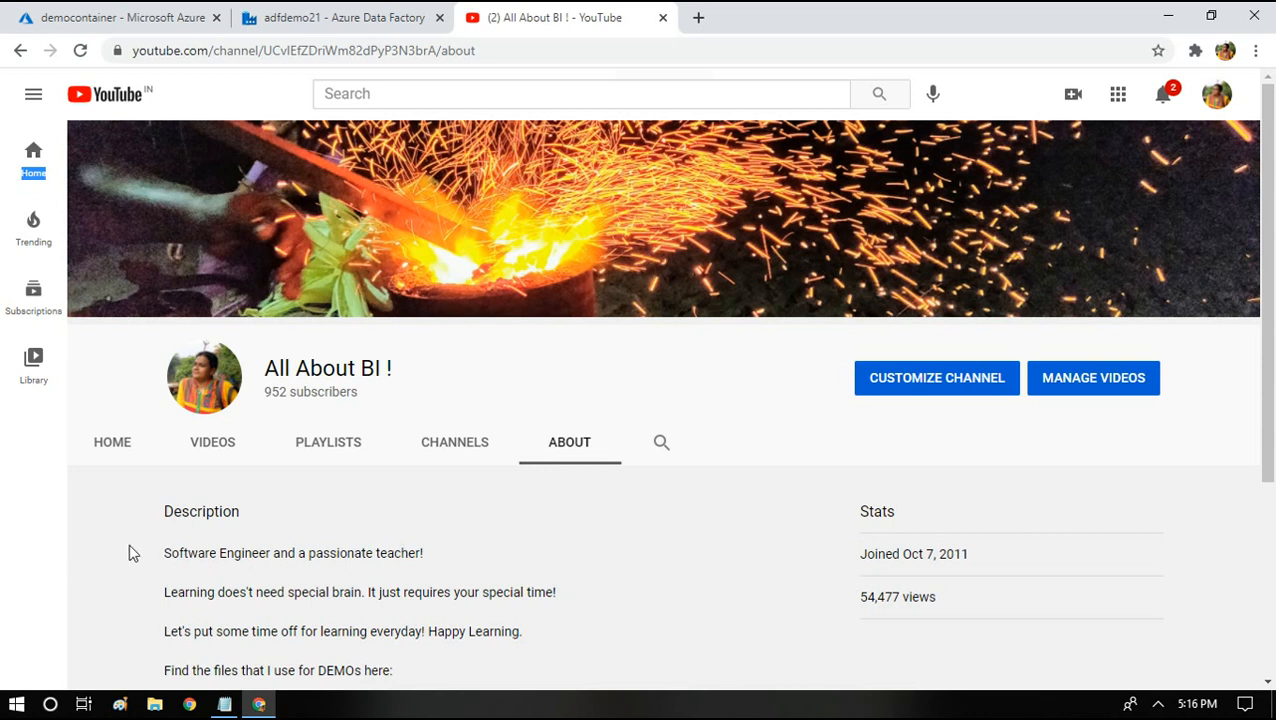
In the blank Notepad document, write democontainer and list file1.txt, file2.txt and lookp.txt beneath it
click(224, 705)
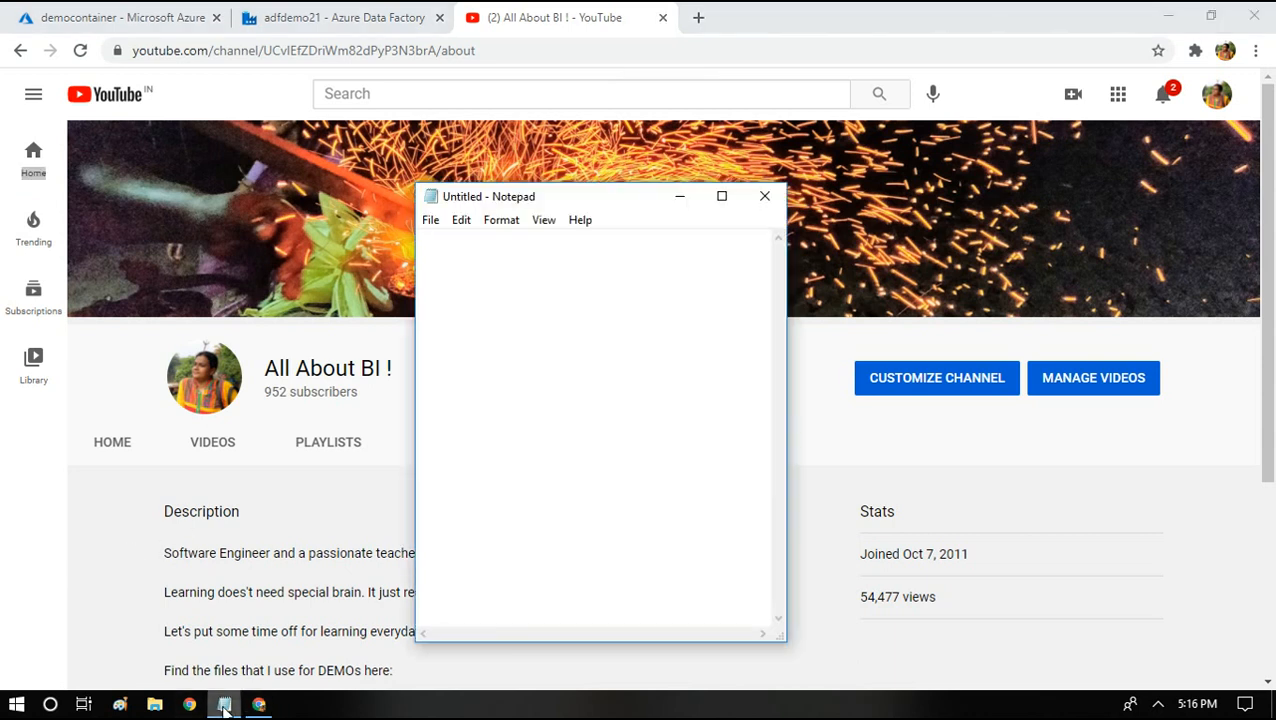
text(democont)
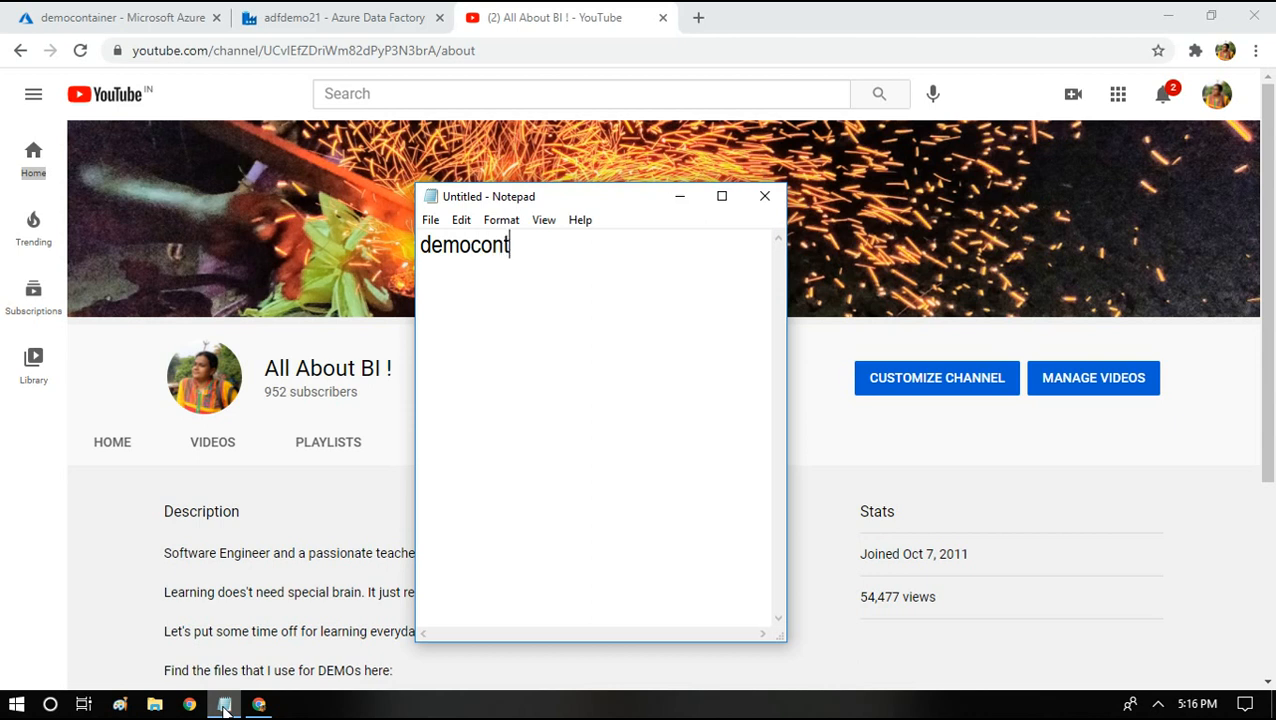
text(ainer  )
text(file)
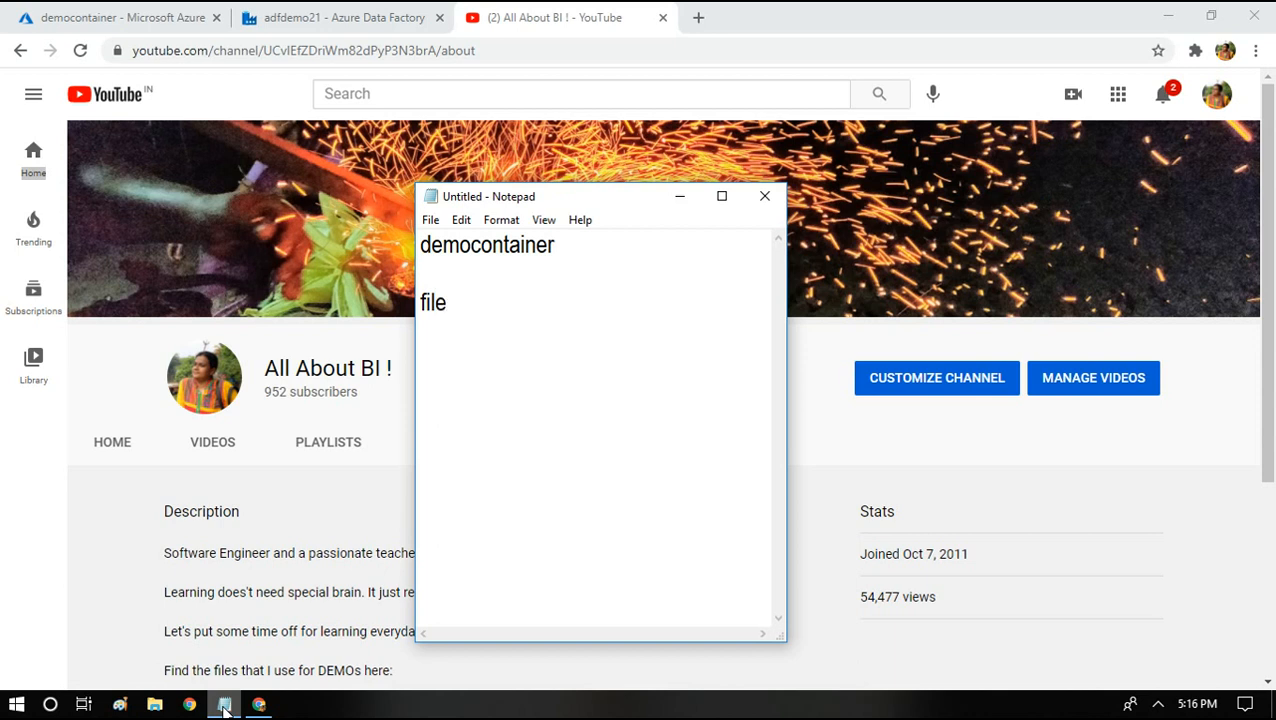
text(1.txt)
key(Return)
text(file2.txt)
key(Return)
text(lookp.tx)
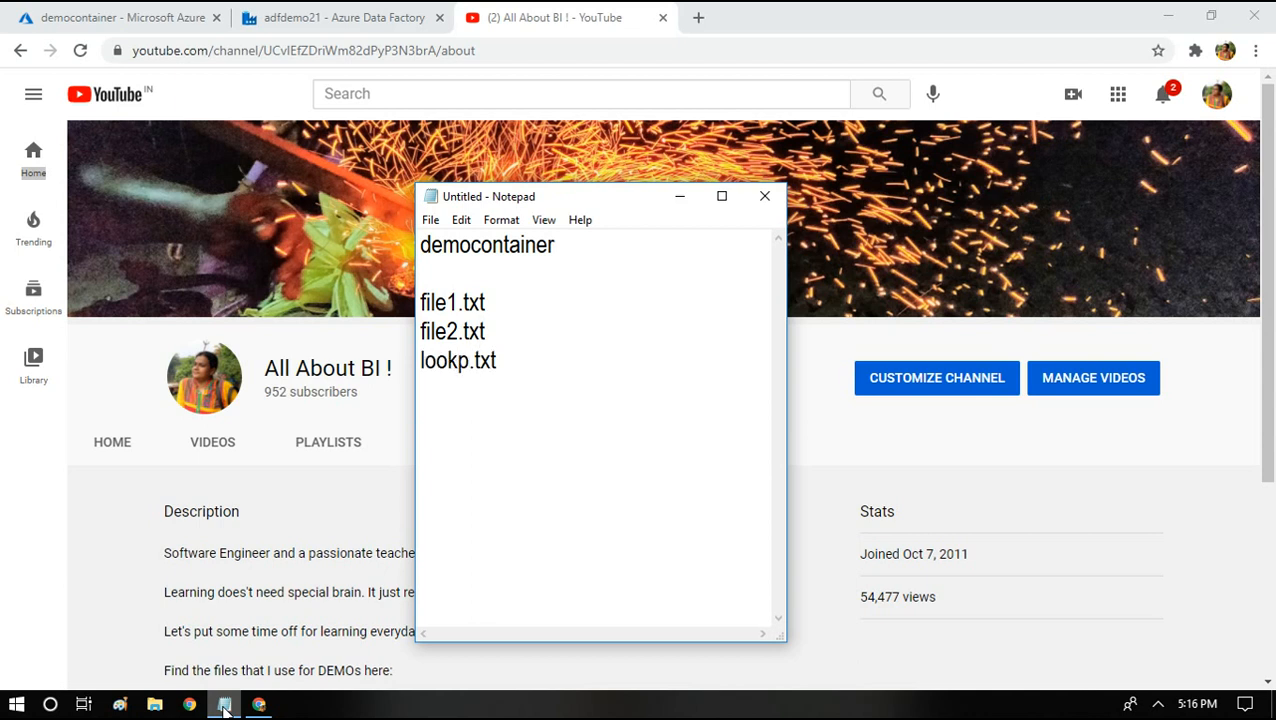
Add the line "folder2.." above the file names in the Notepad list, keeping blank lines below democontainer
key(Return)
key(Return)
text(folder2..)
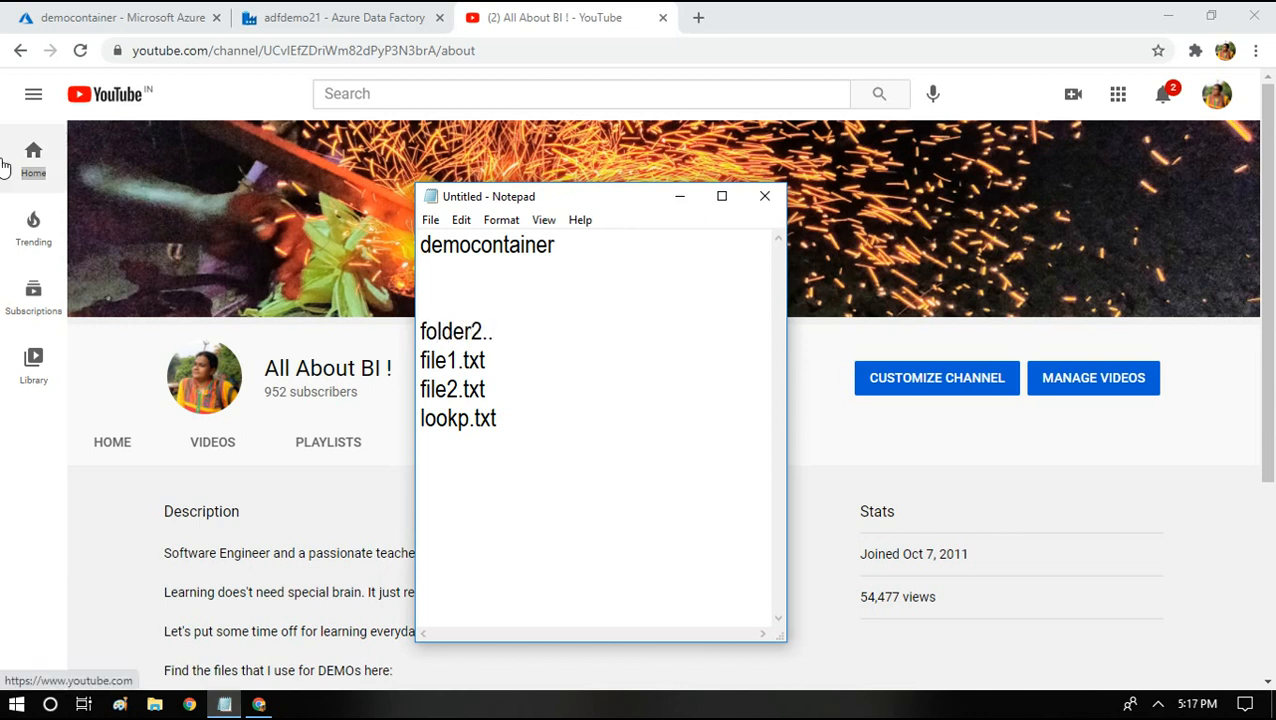
Switch to the Azure portal to review democontainer's folders and files, and go to the pipeline in Azure Data Factory
click(93, 8)
click(93, 8)
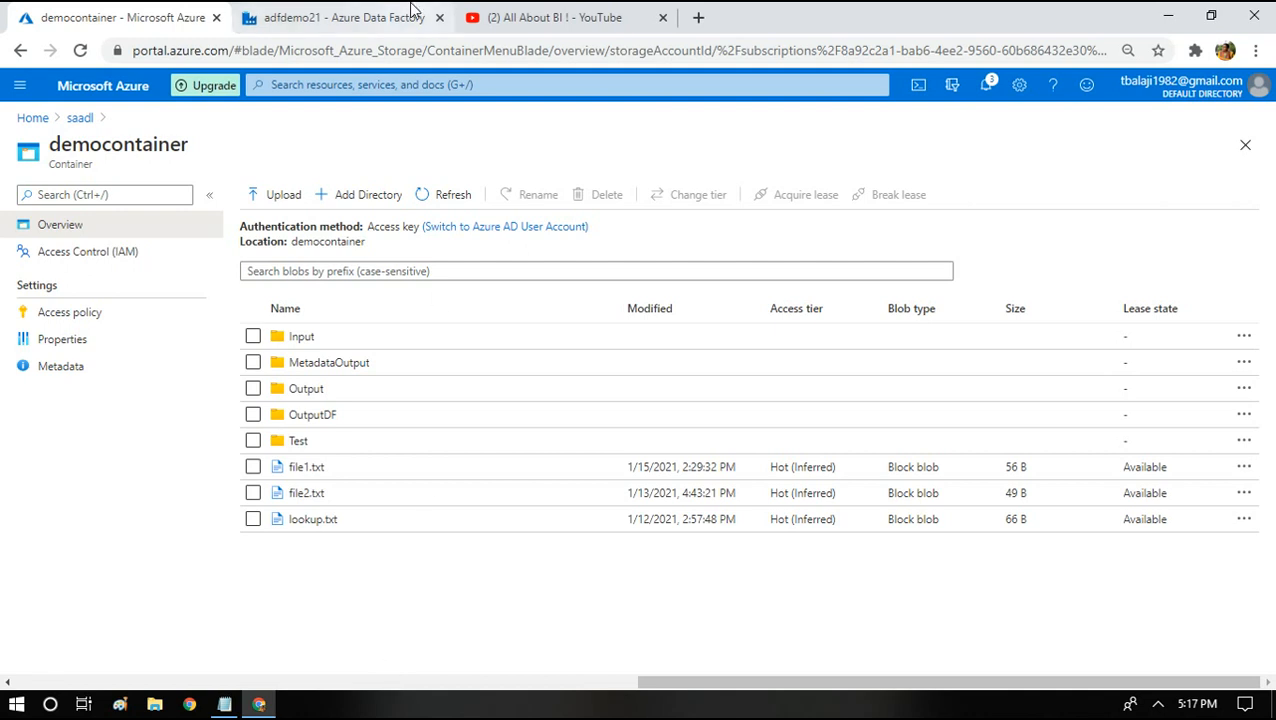
click(316, 12)
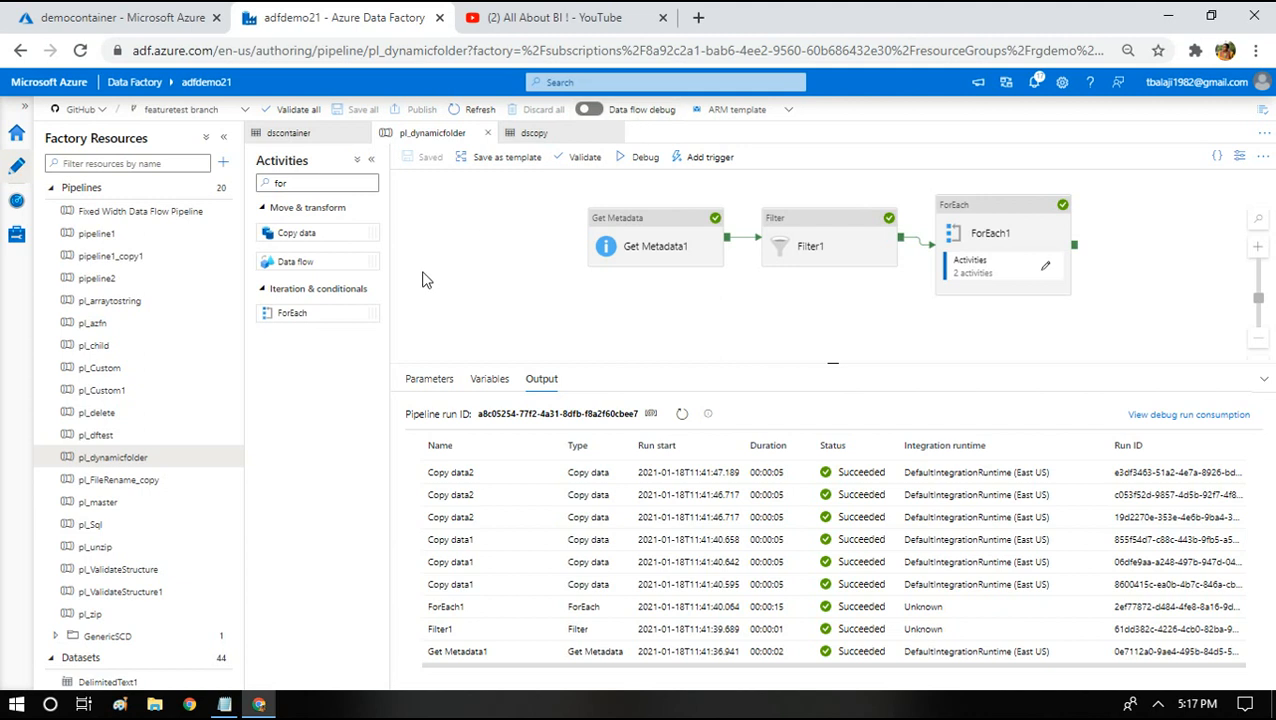
Enlarge the pl_dynamicfolder canvas, move Get Metadata1 farther from Filter1, and recheck the files in democontainer
drag(828, 362, 820, 595)
drag(669, 248, 581, 283)
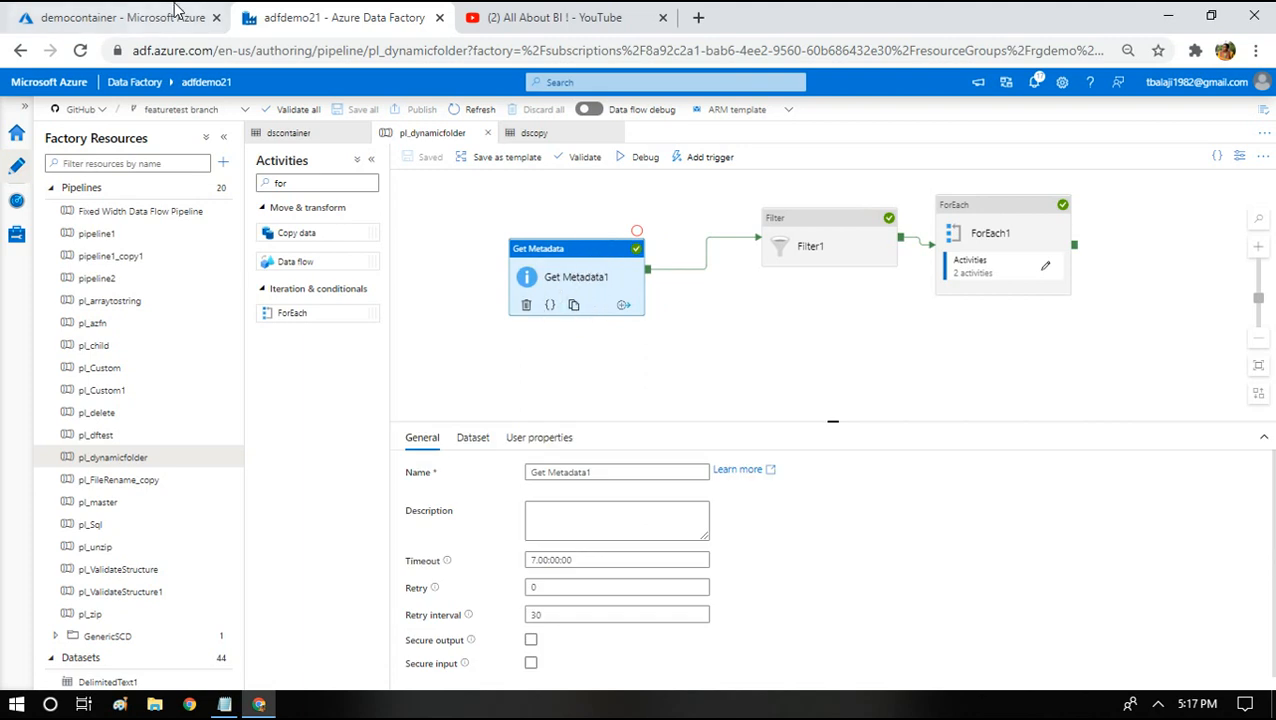
click(145, 14)
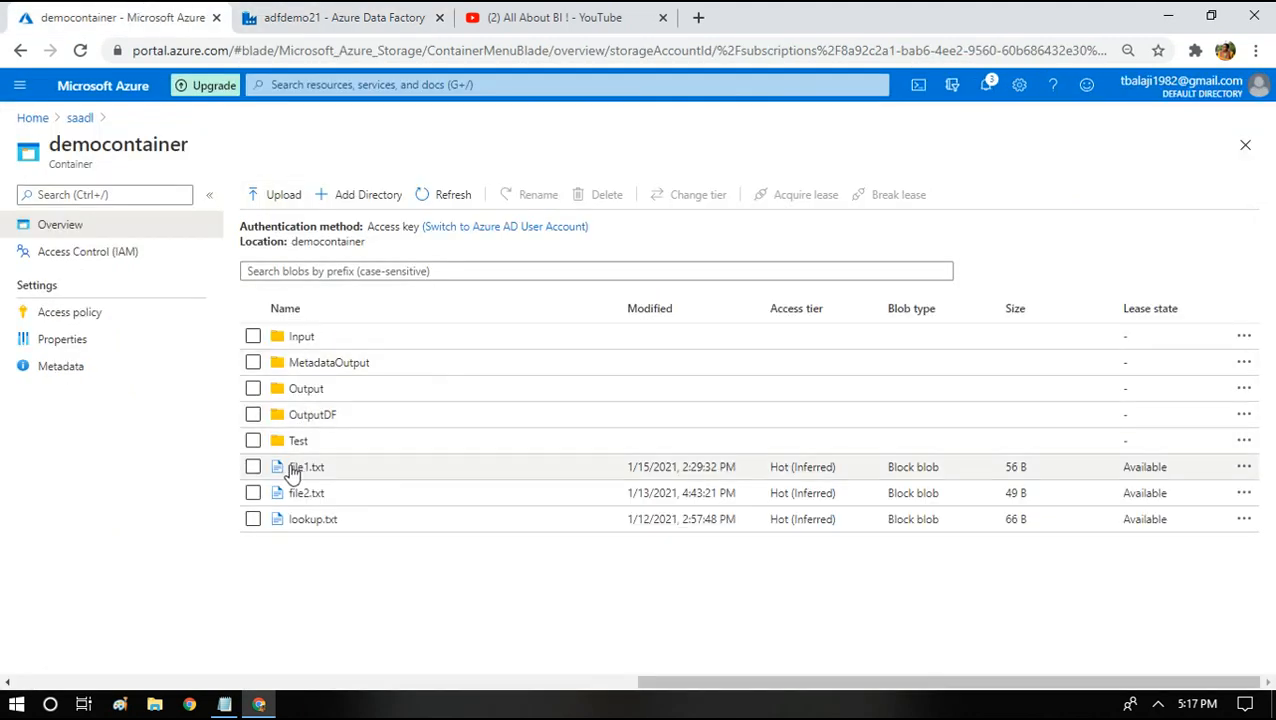
click(278, 14)
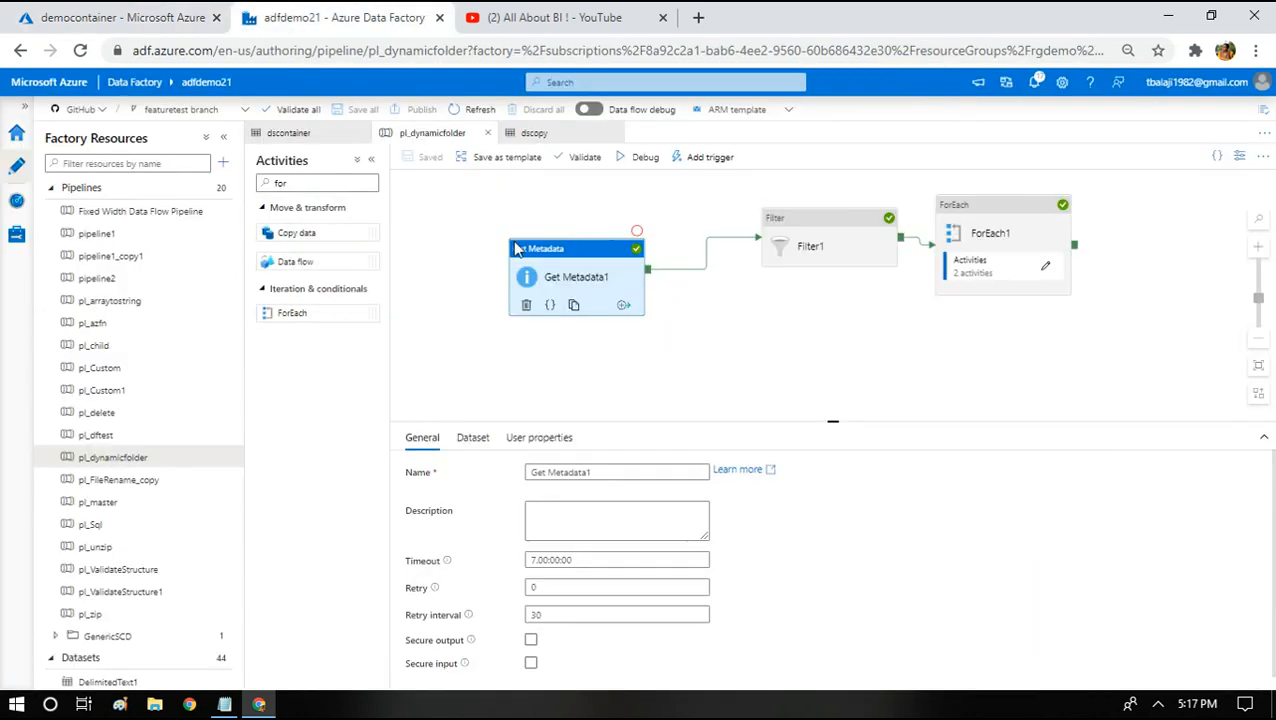
Review Get Metadata1's dataset and field list, including the dscontainer dataset's connection settings, and return to pl_dynamicfolder
click(470, 440)
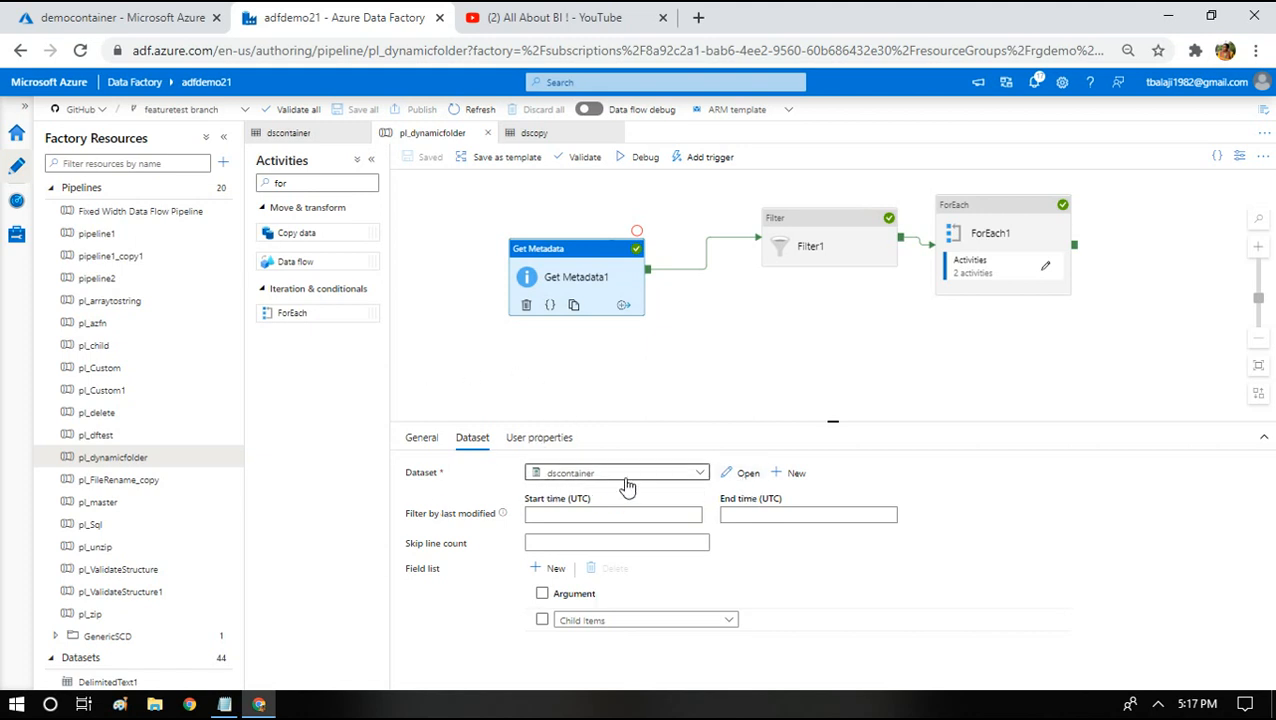
click(740, 473)
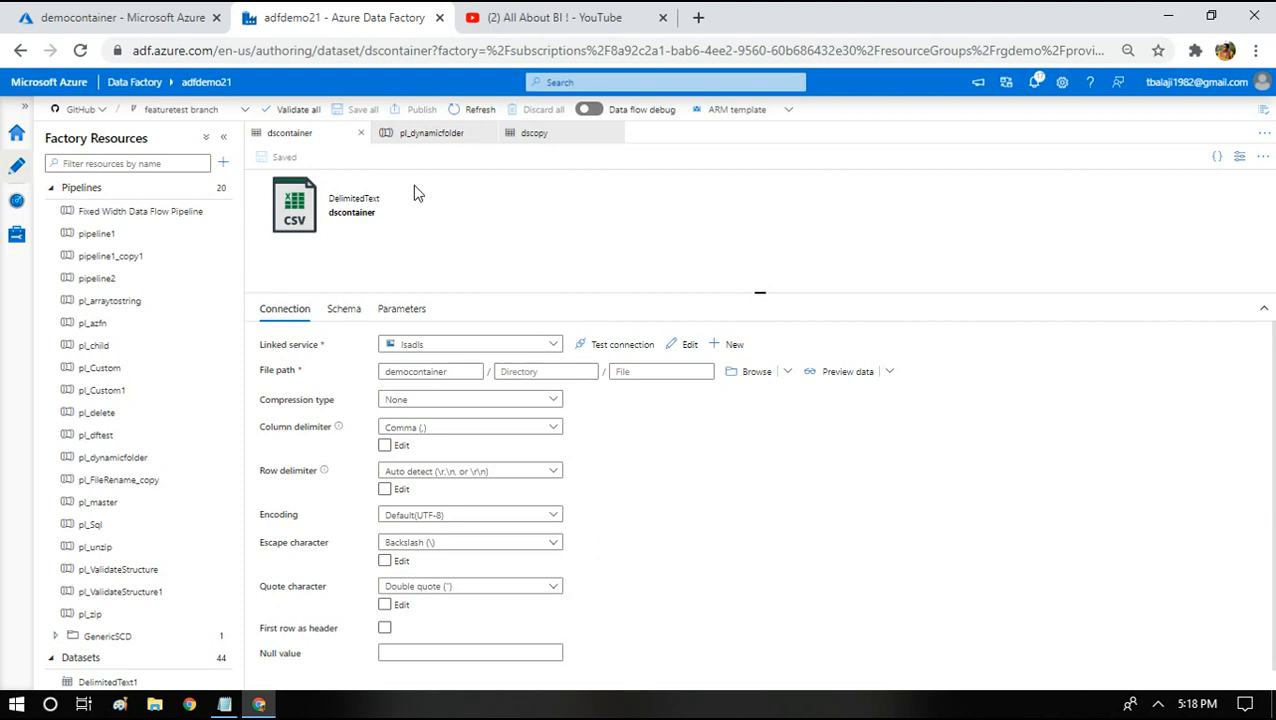
click(432, 134)
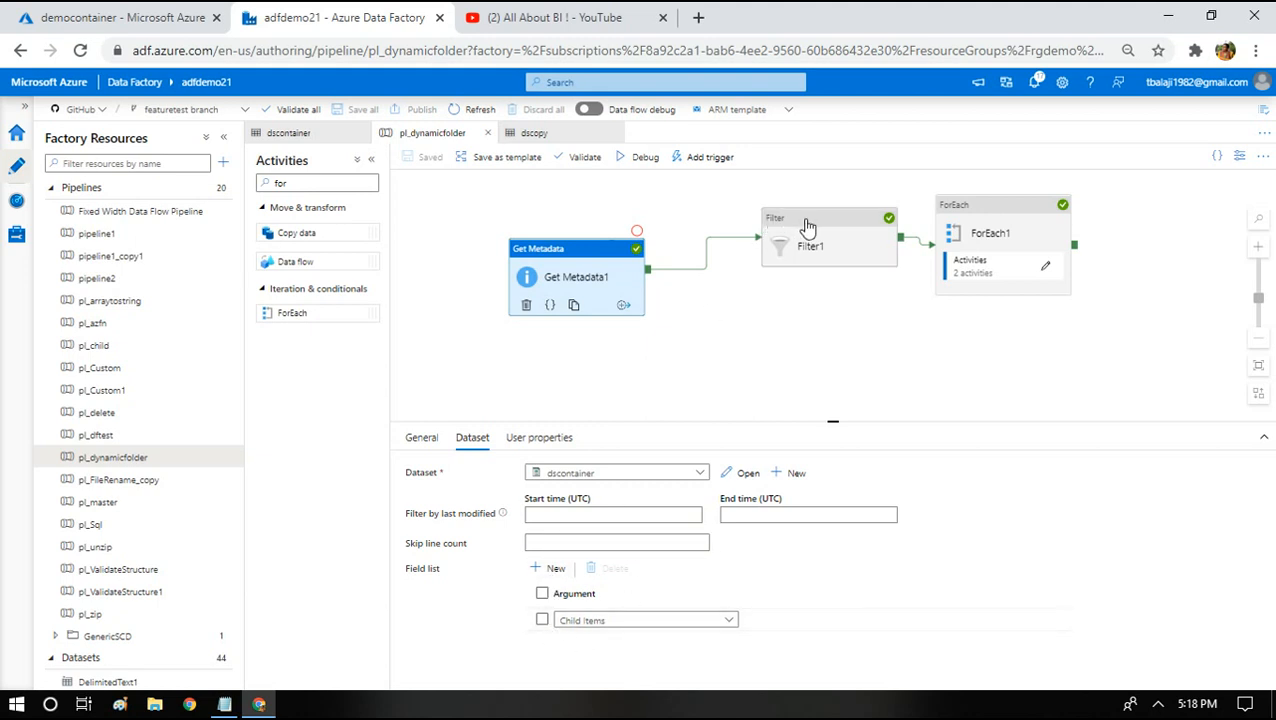
Move Filter1 closer to Get Metadata1, then review and reapply its Items and Condition expressions
drag(806, 227, 759, 248)
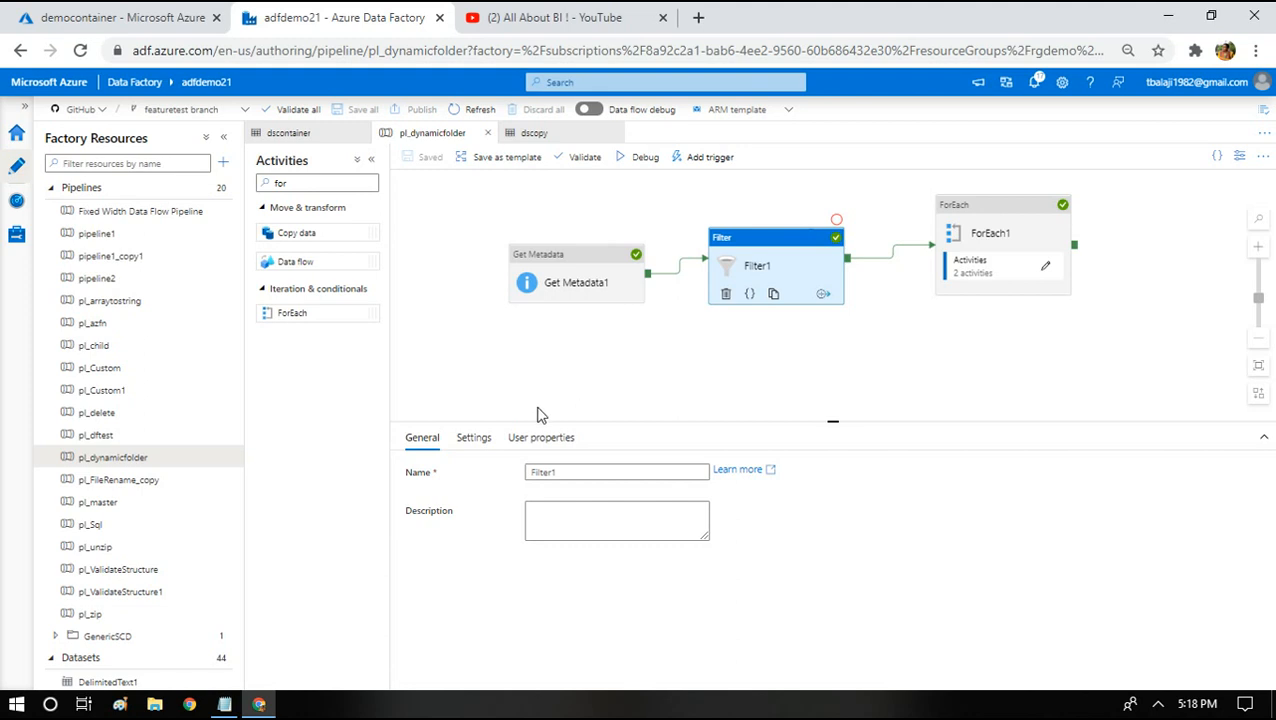
click(463, 441)
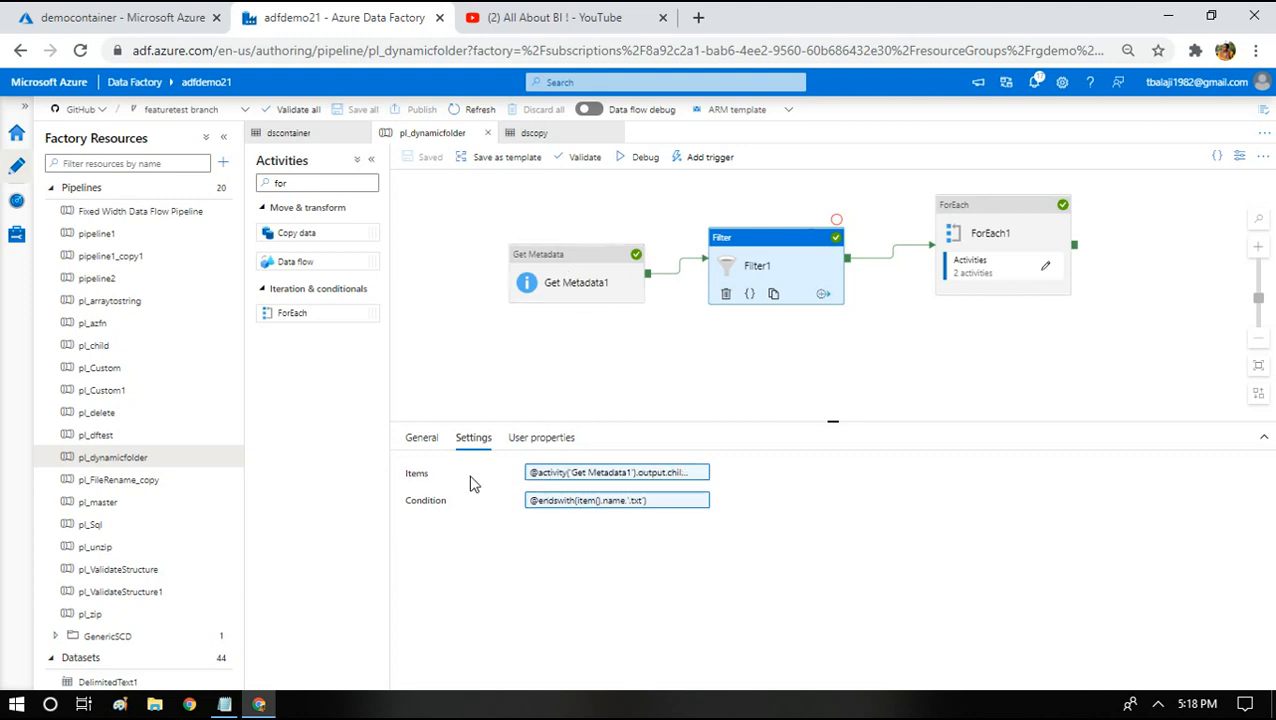
click(561, 480)
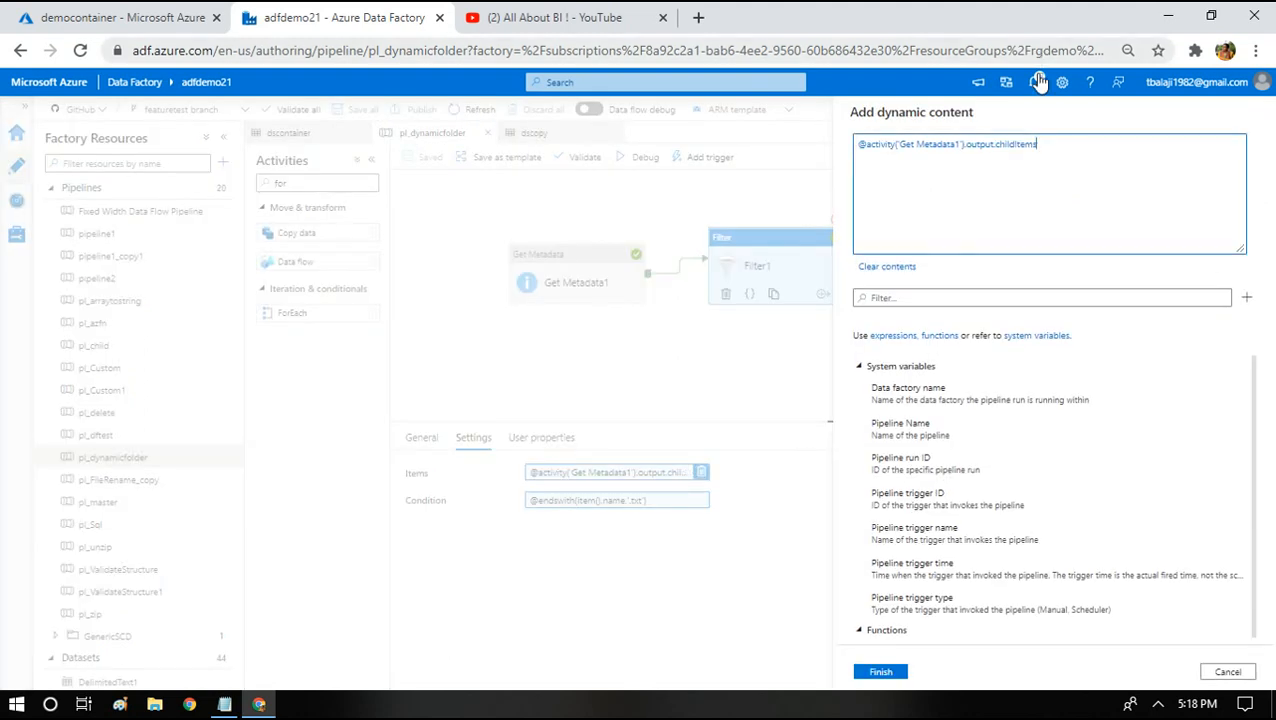
click(880, 672)
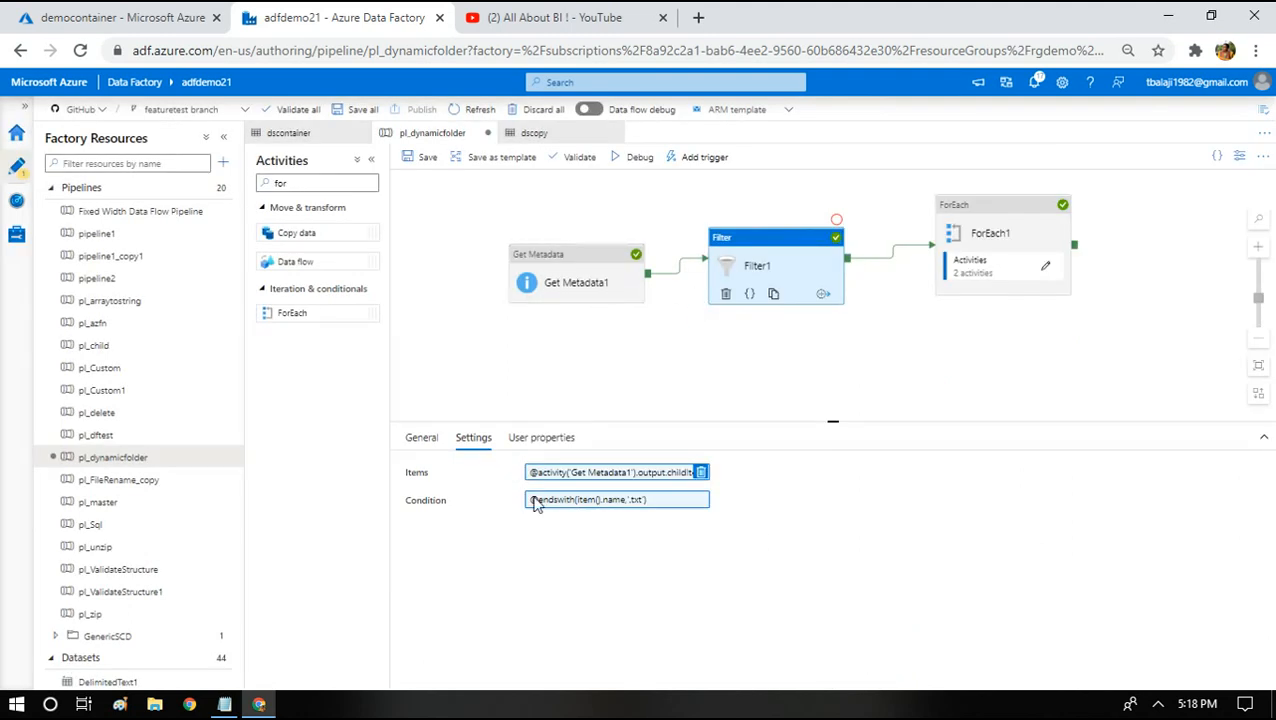
click(593, 505)
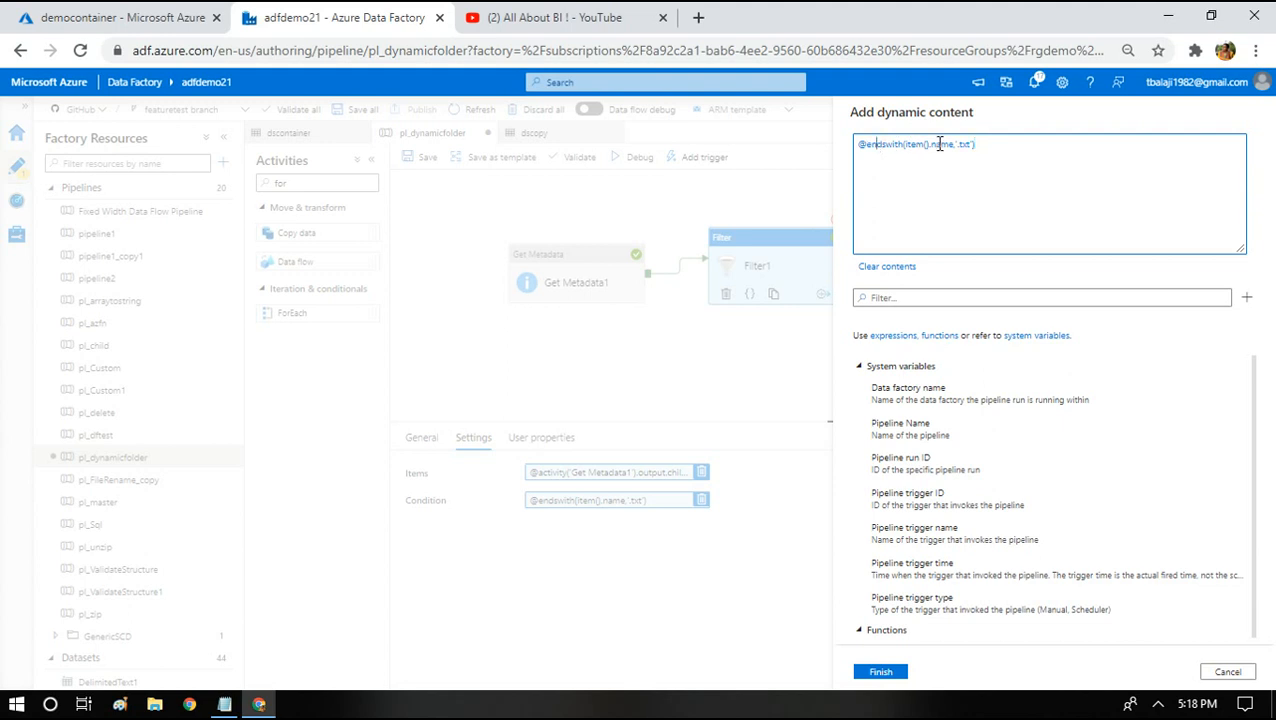
double_click(880, 143)
click(887, 672)
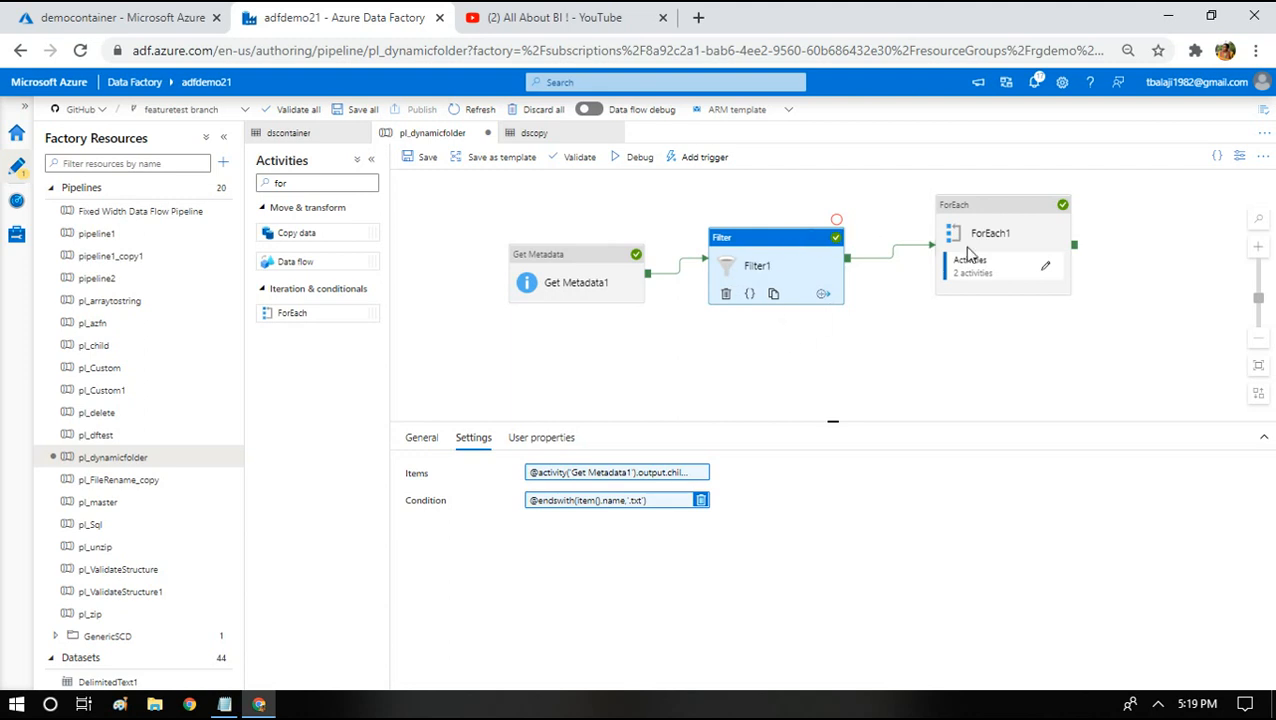
Review ForEach1's Items setting and open the activities inside the loop
click(1018, 232)
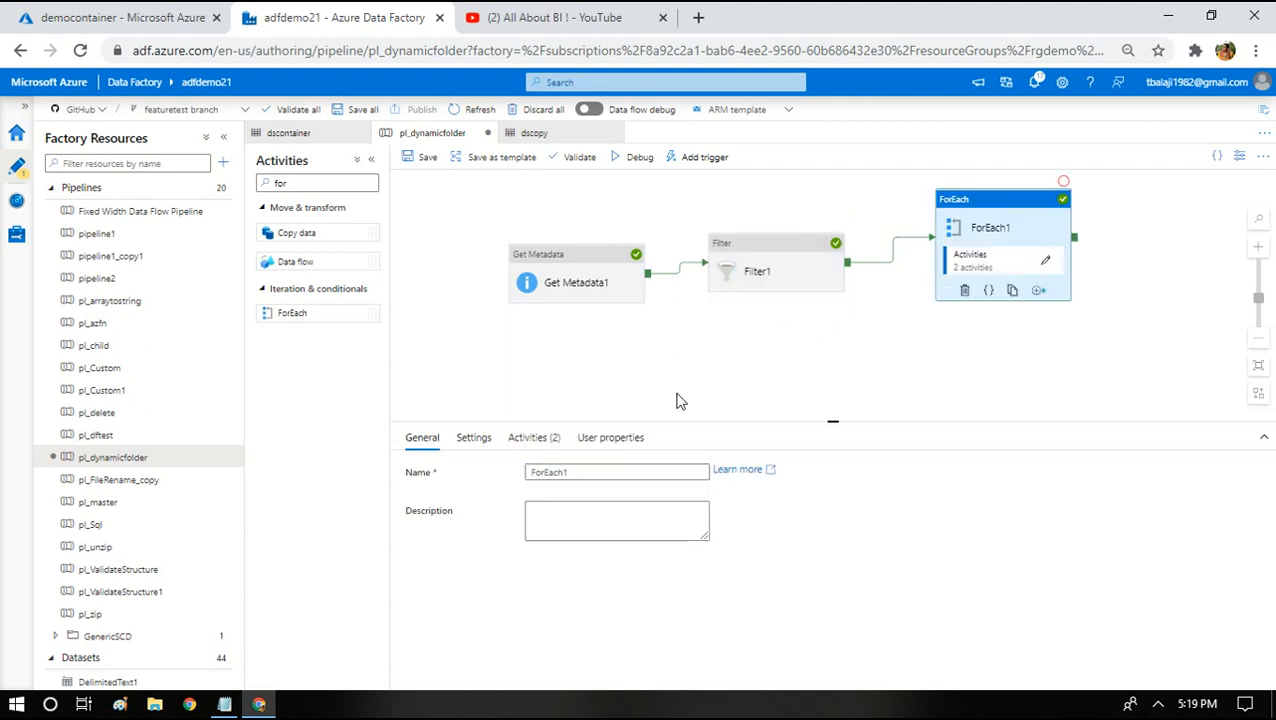
click(468, 438)
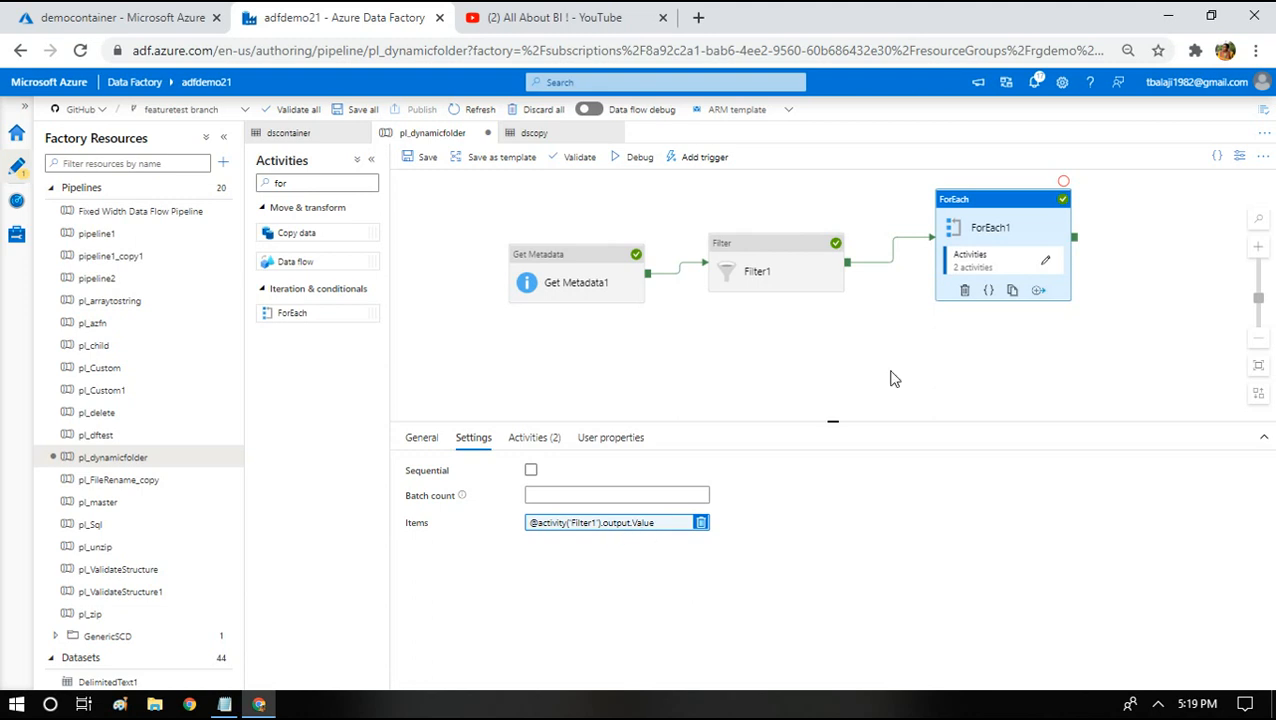
click(1045, 265)
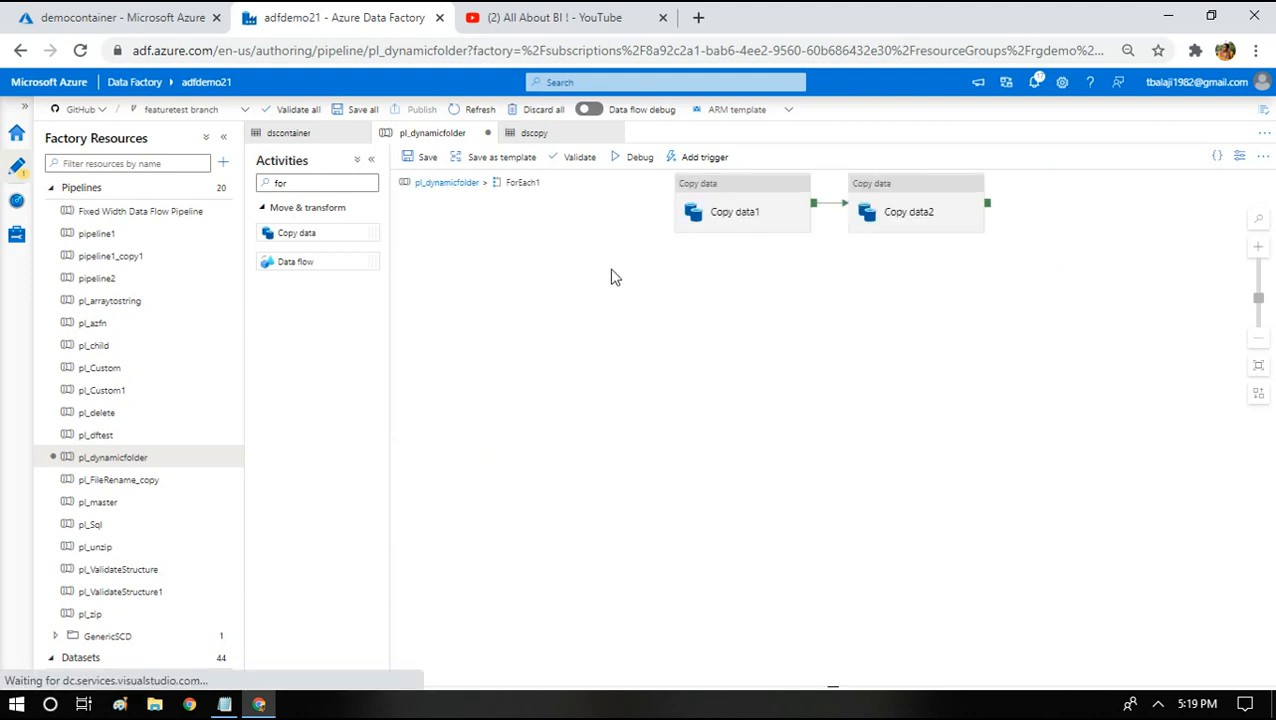
Reposition Copy data1 and Copy data2 lower on the ForEach1 canvas and closer together
click(767, 196)
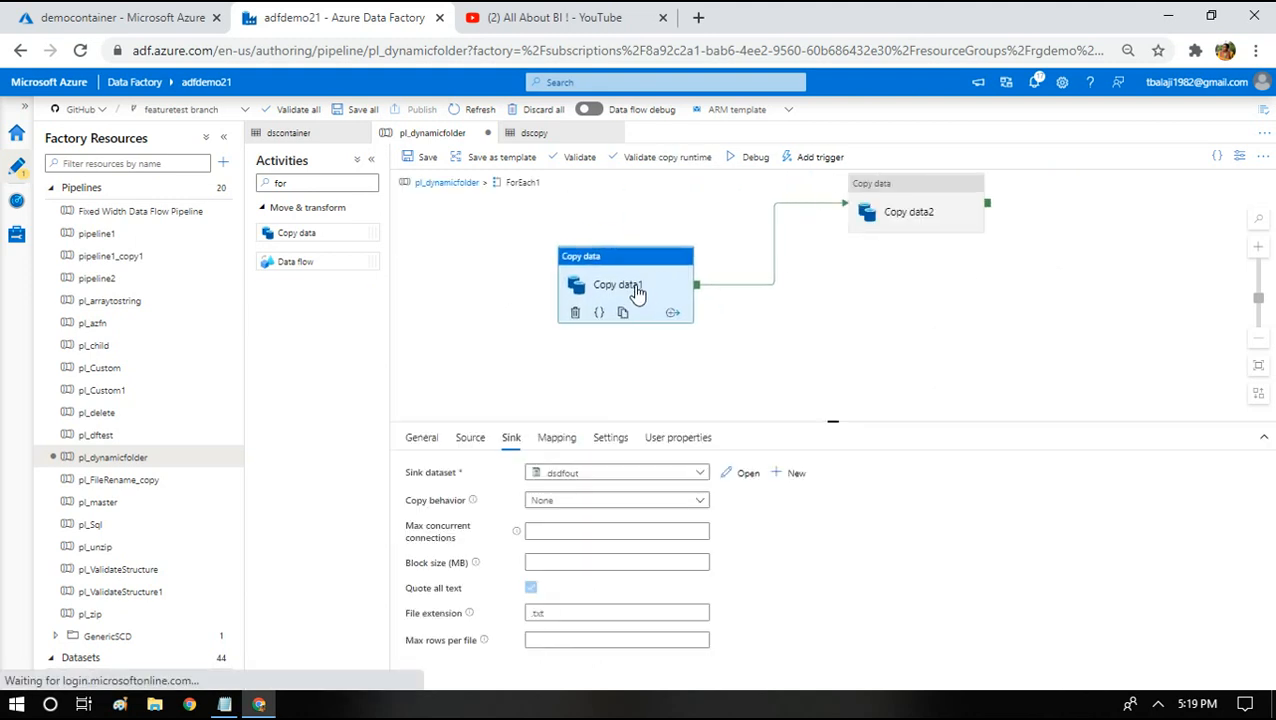
click(914, 230)
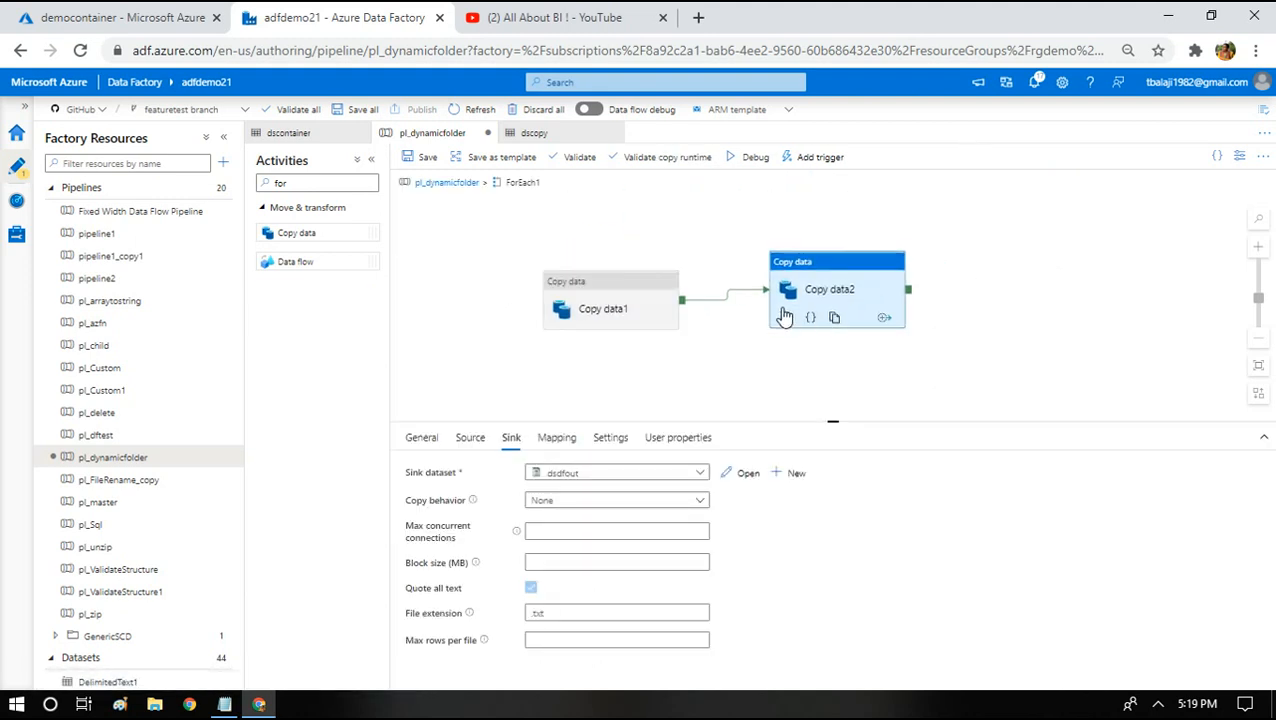
click(588, 316)
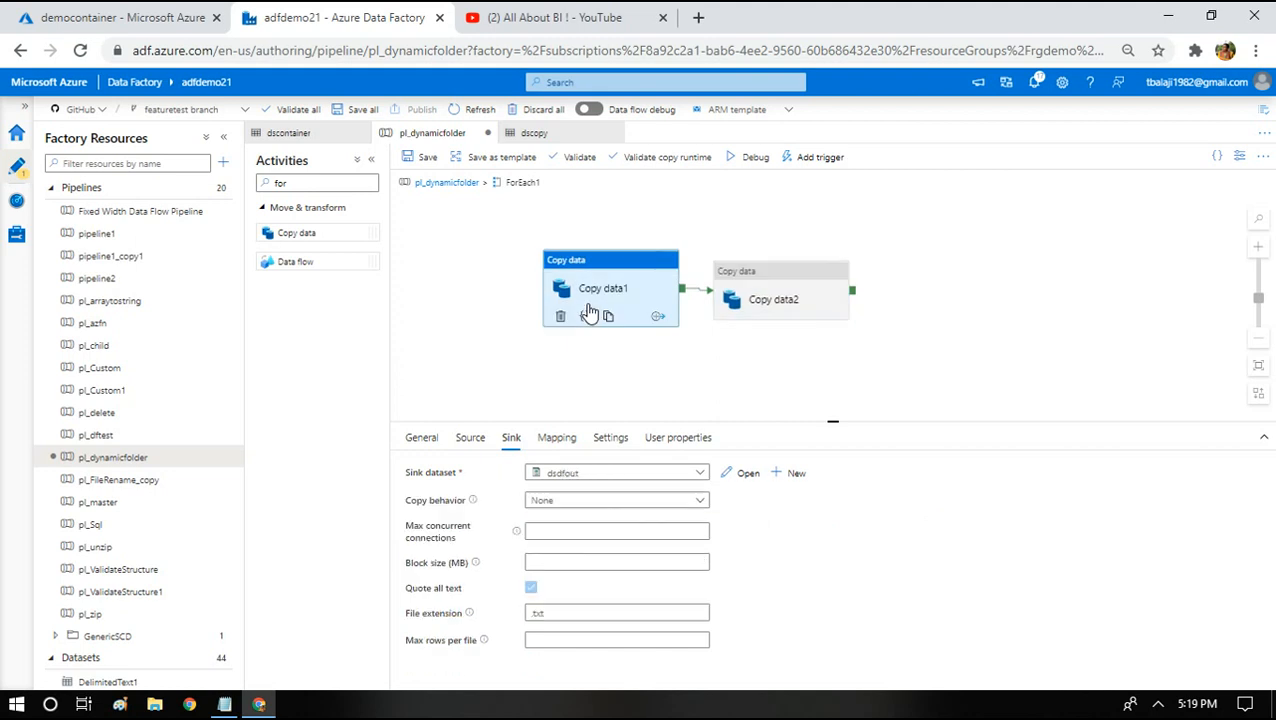
Review Copy data1's source and sink settings, enlarging the settings area and opening the dsdfout sink dataset
click(472, 440)
drag(833, 421, 833, 349)
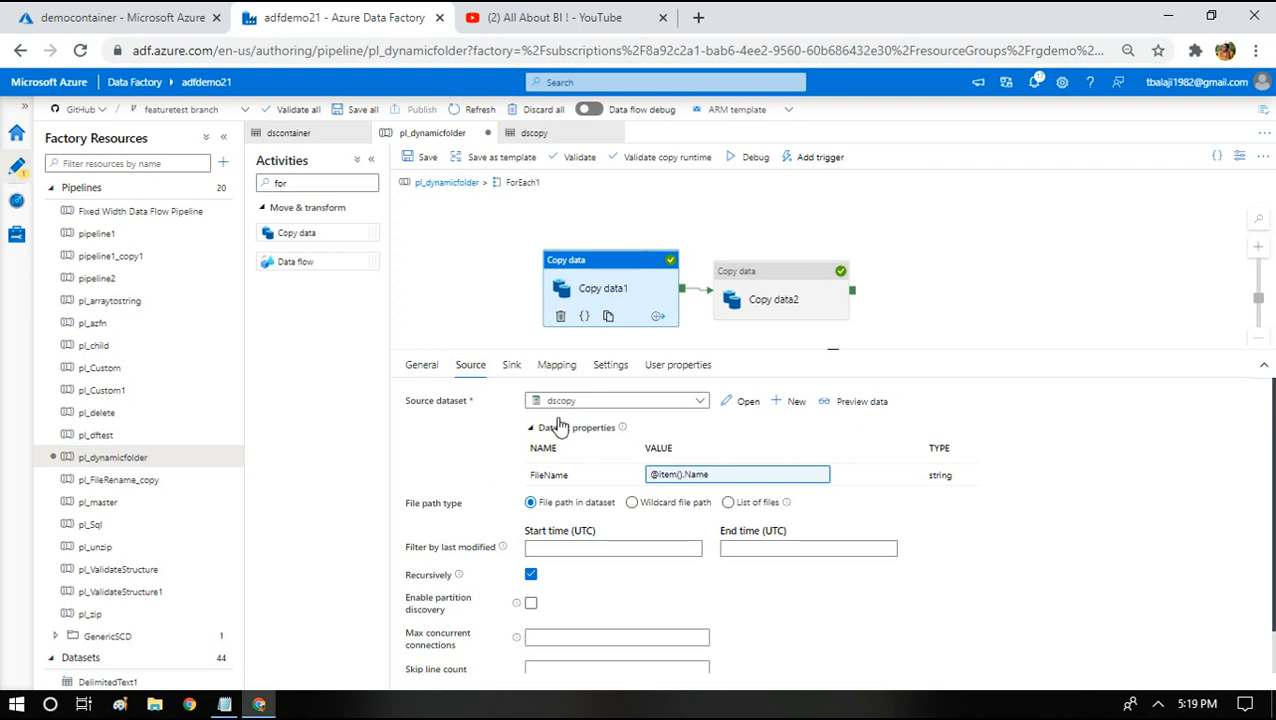
click(512, 369)
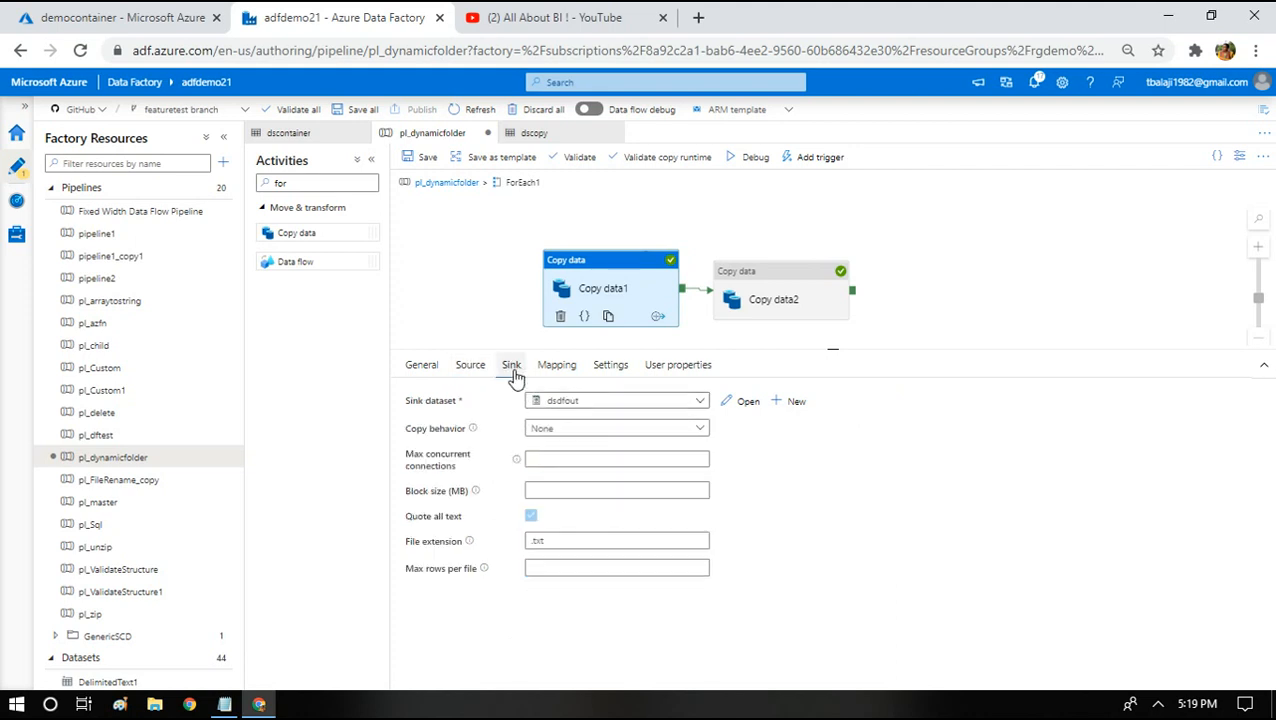
click(737, 404)
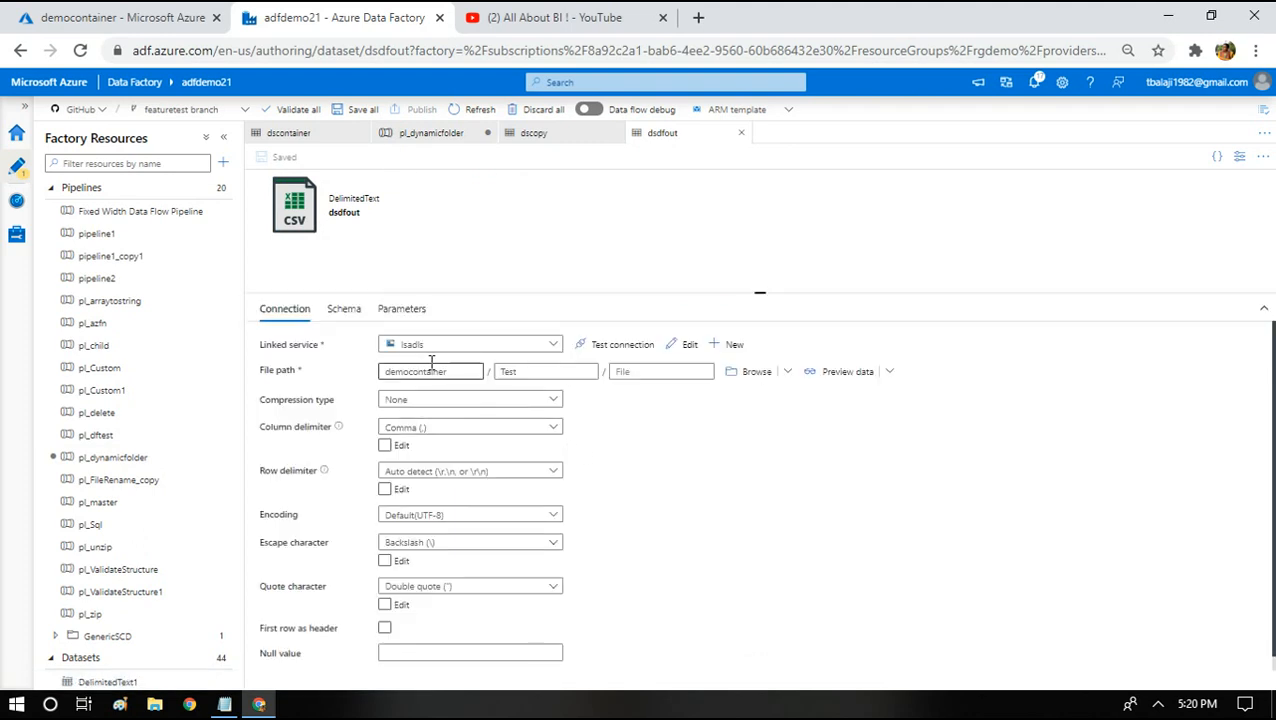
Check the dscopy dataset's file path and the Test folder in democontainer, and return to pl_dynamicfolder
click(556, 148)
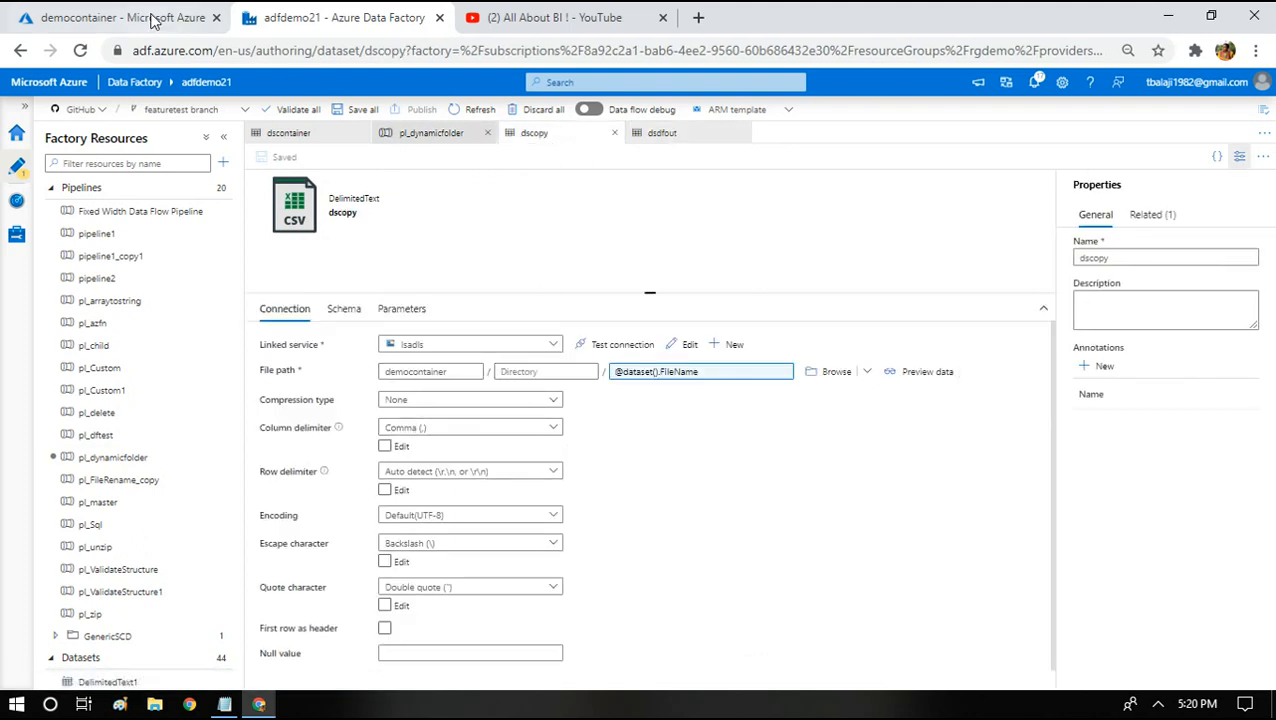
click(130, 17)
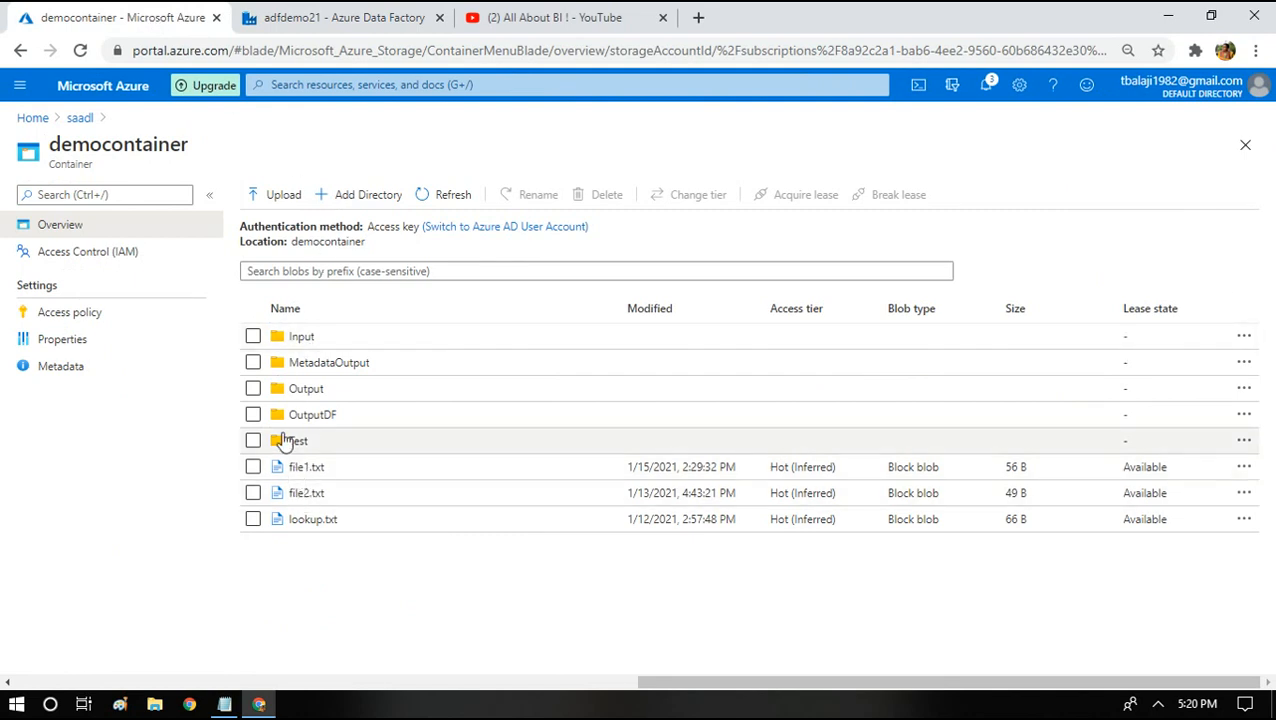
click(298, 20)
click(421, 133)
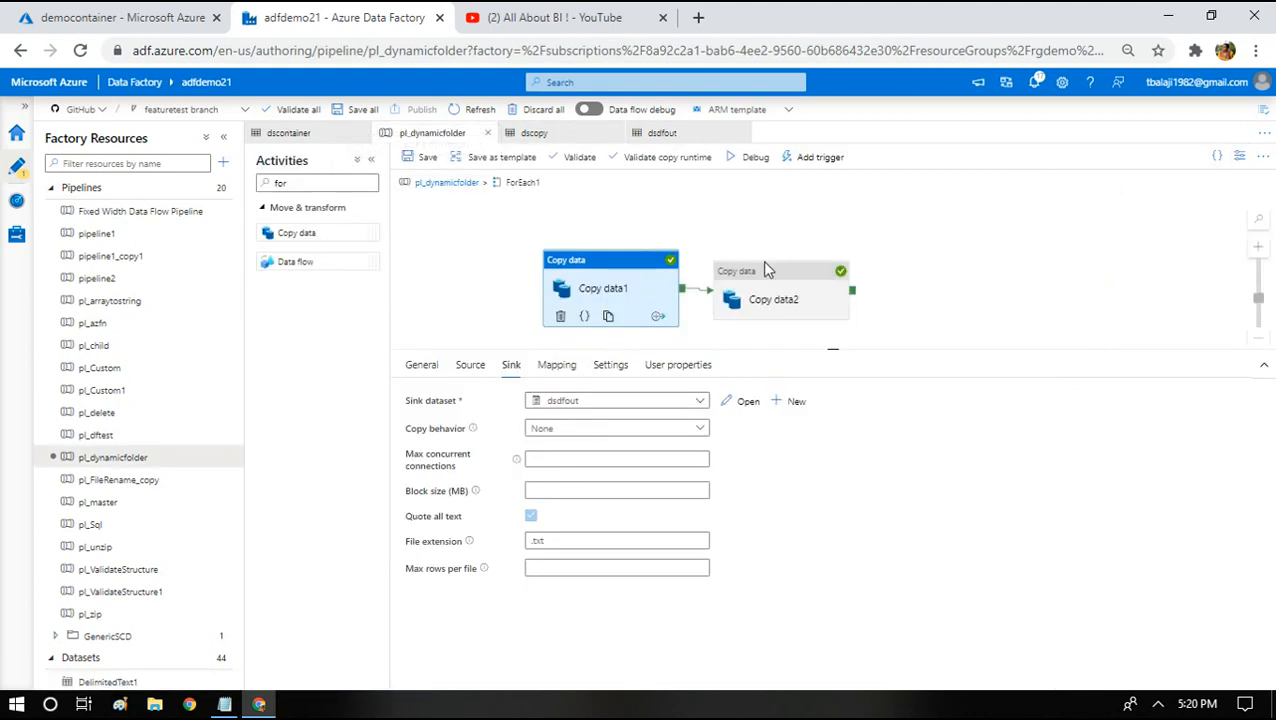
Shift Copy data1 and Copy data2 upward on the ForEach1 canvas and show Copy data2's source settings
click(763, 287)
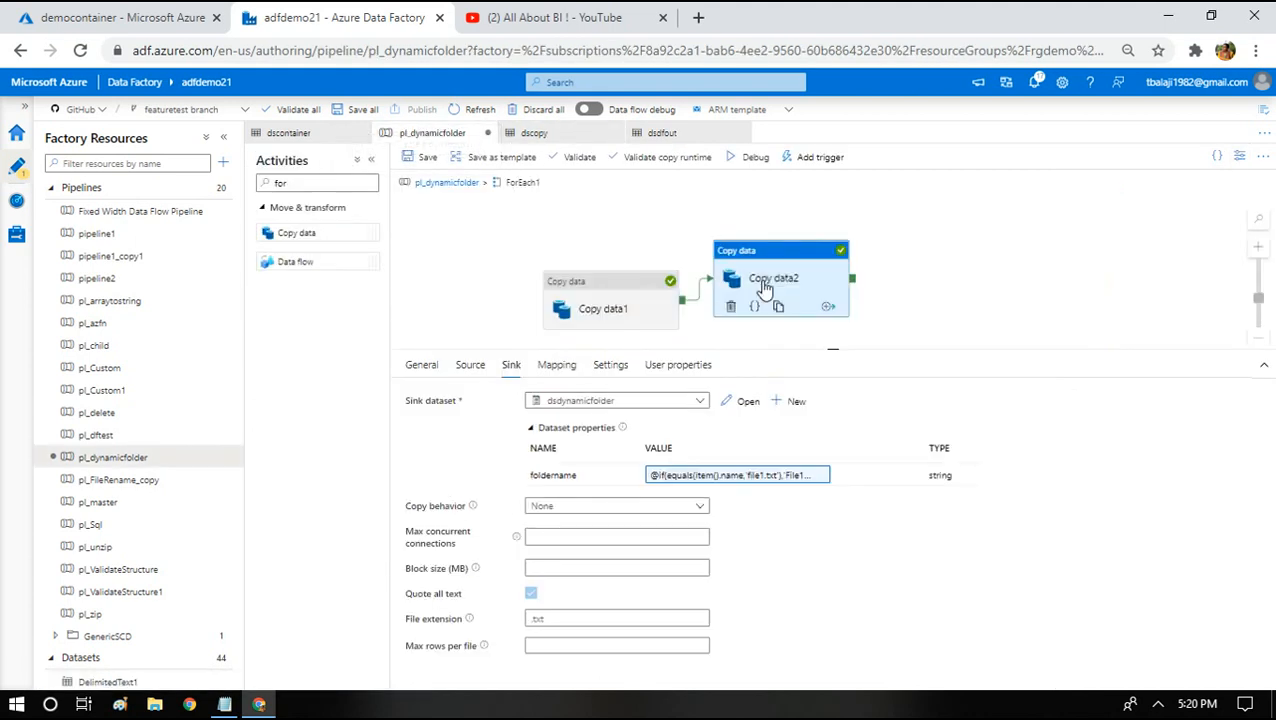
click(620, 296)
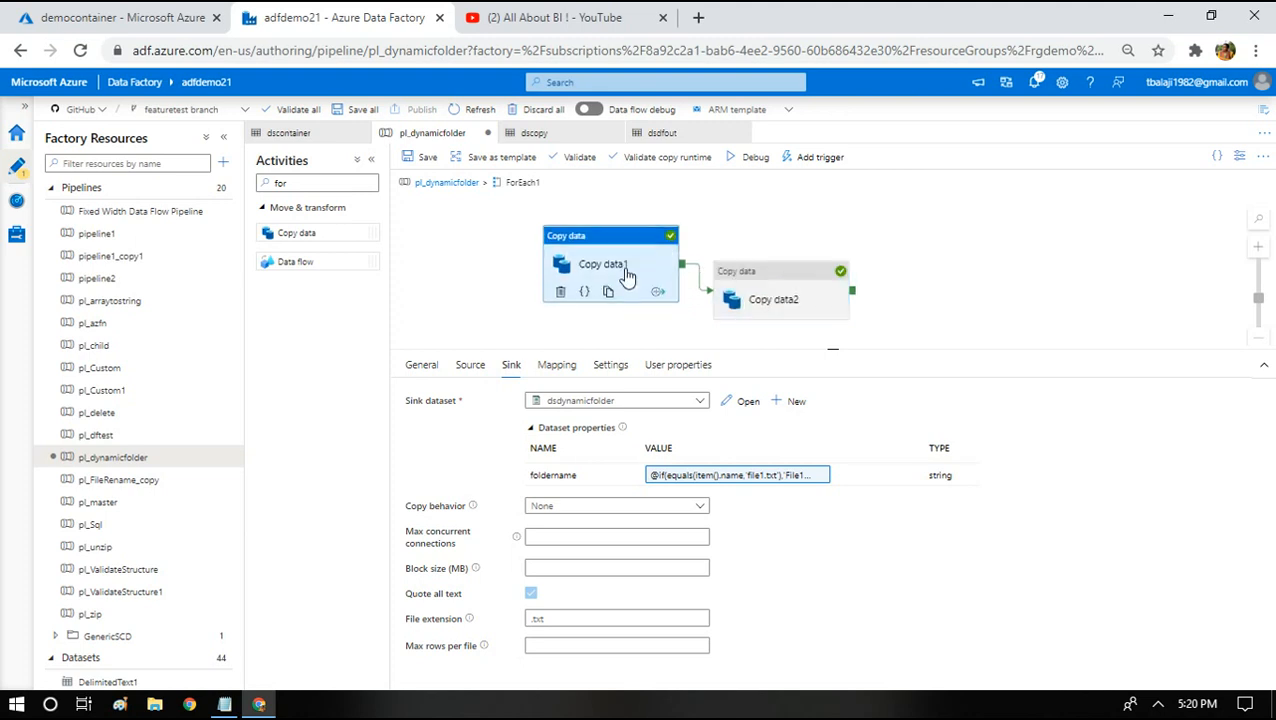
click(748, 280)
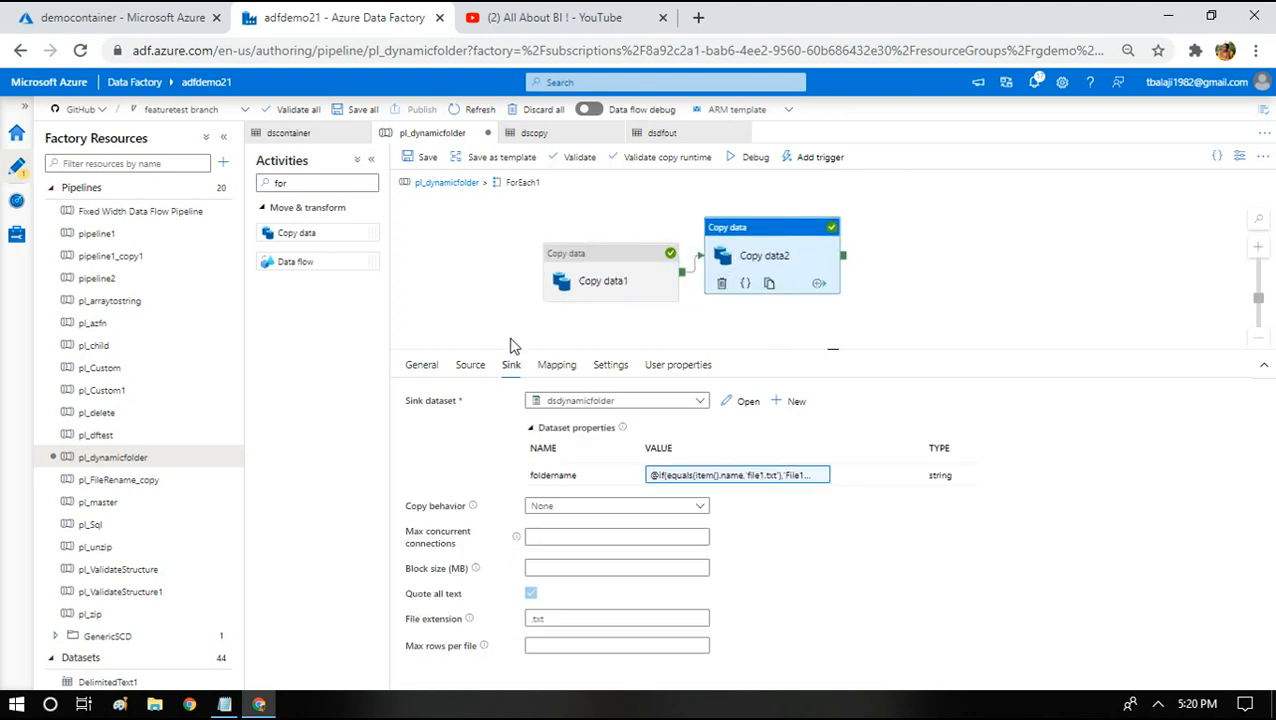
click(476, 368)
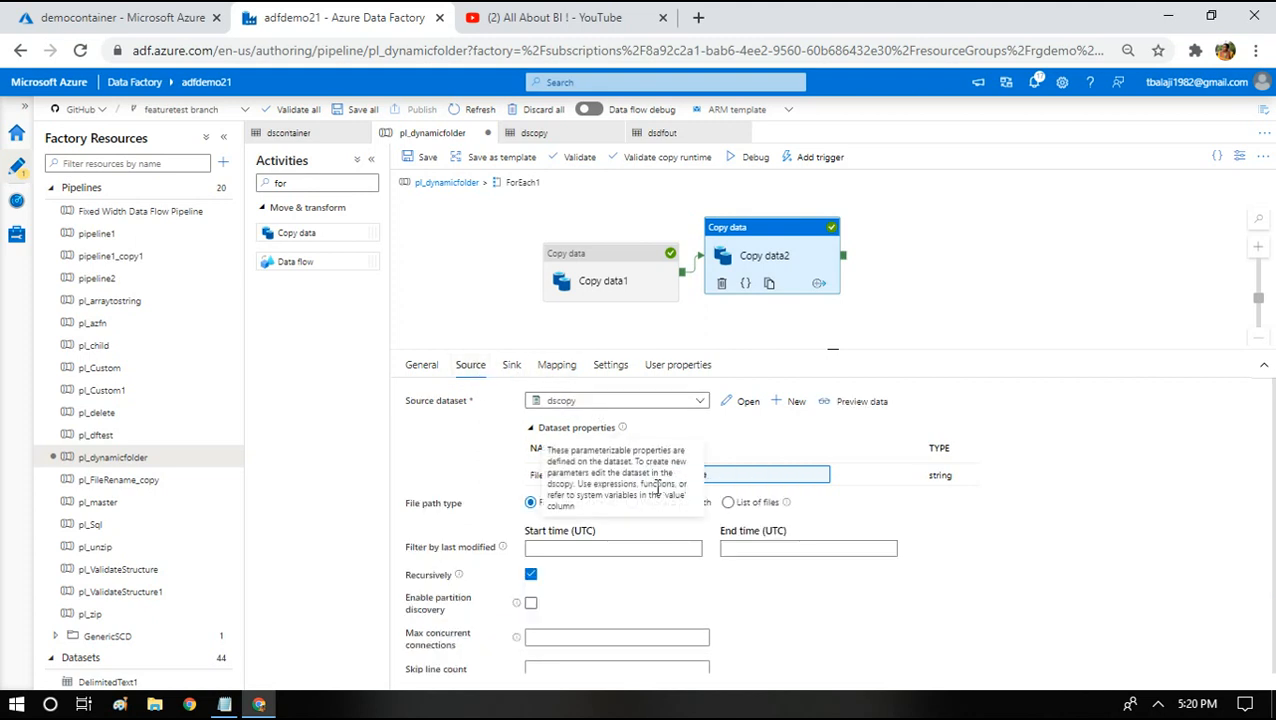
Check Copy data2's source FileName value and sink settings, and open its dsdynamicfolder sink dataset
click(654, 475)
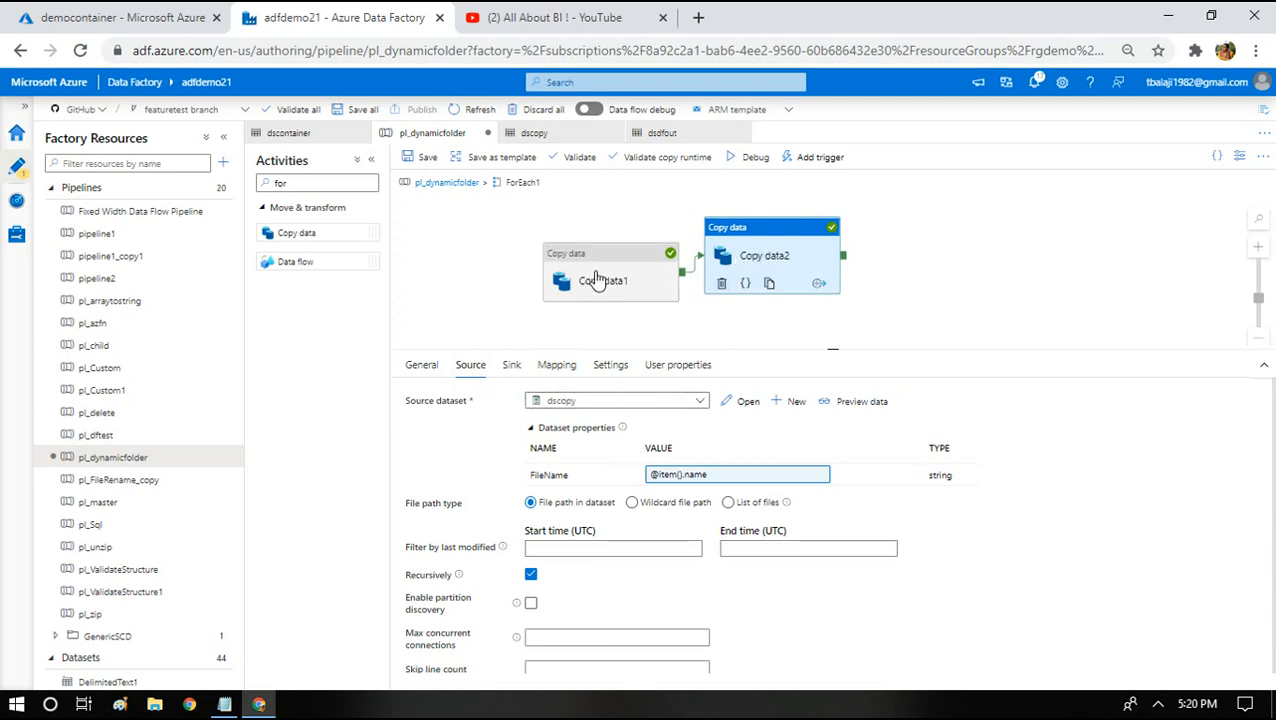
click(509, 372)
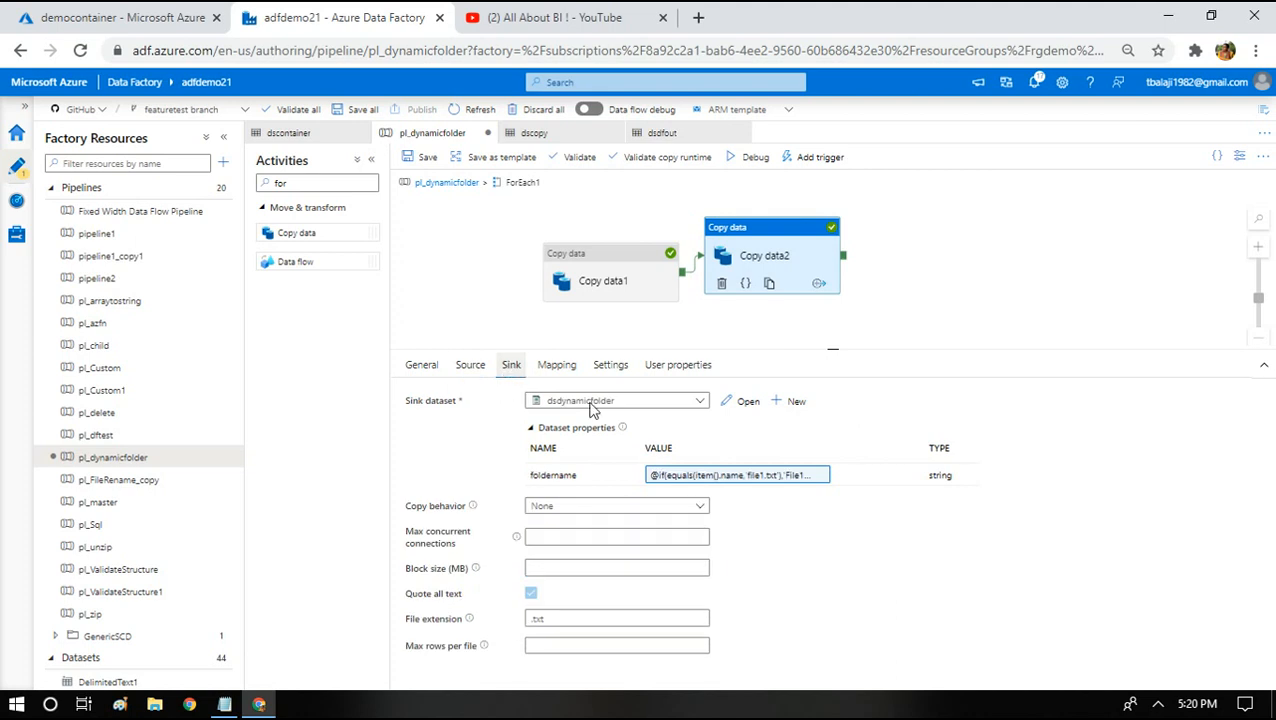
click(740, 401)
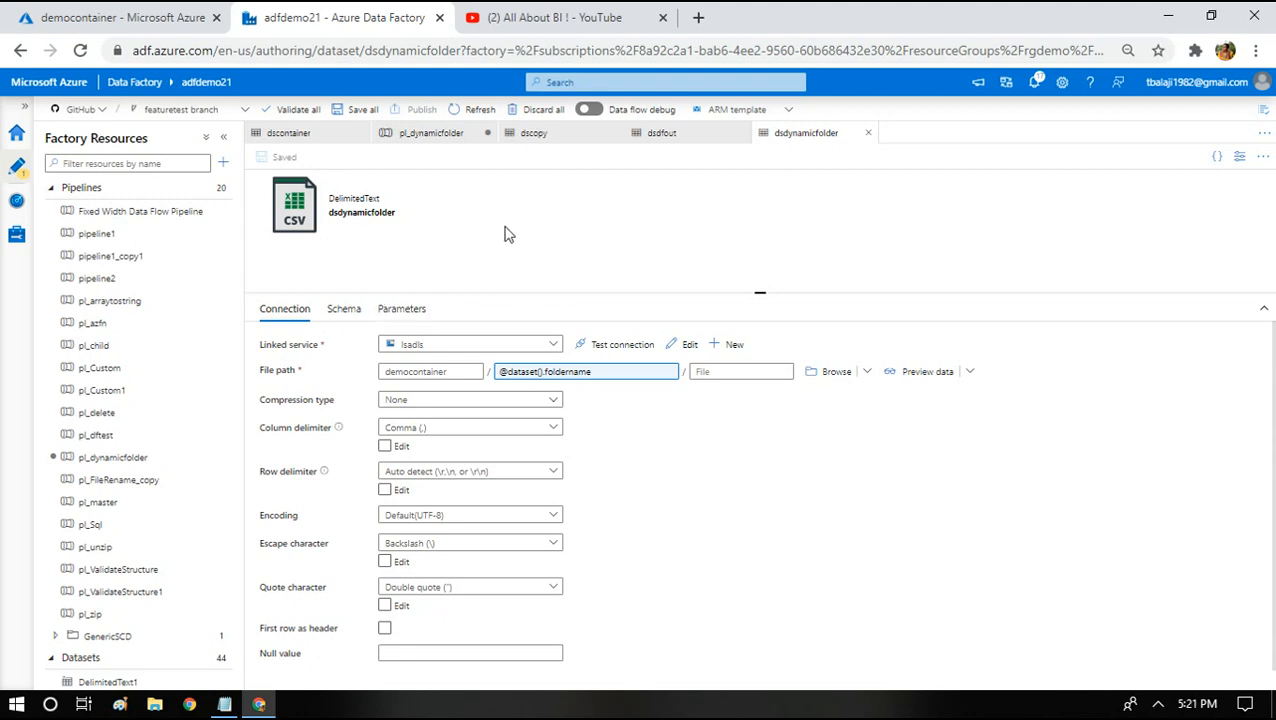
Inspect the dsdynamicfolder dataset's parameters and file path, compare them with the dsdfout dataset, and return to pl_dynamicfolder
click(398, 314)
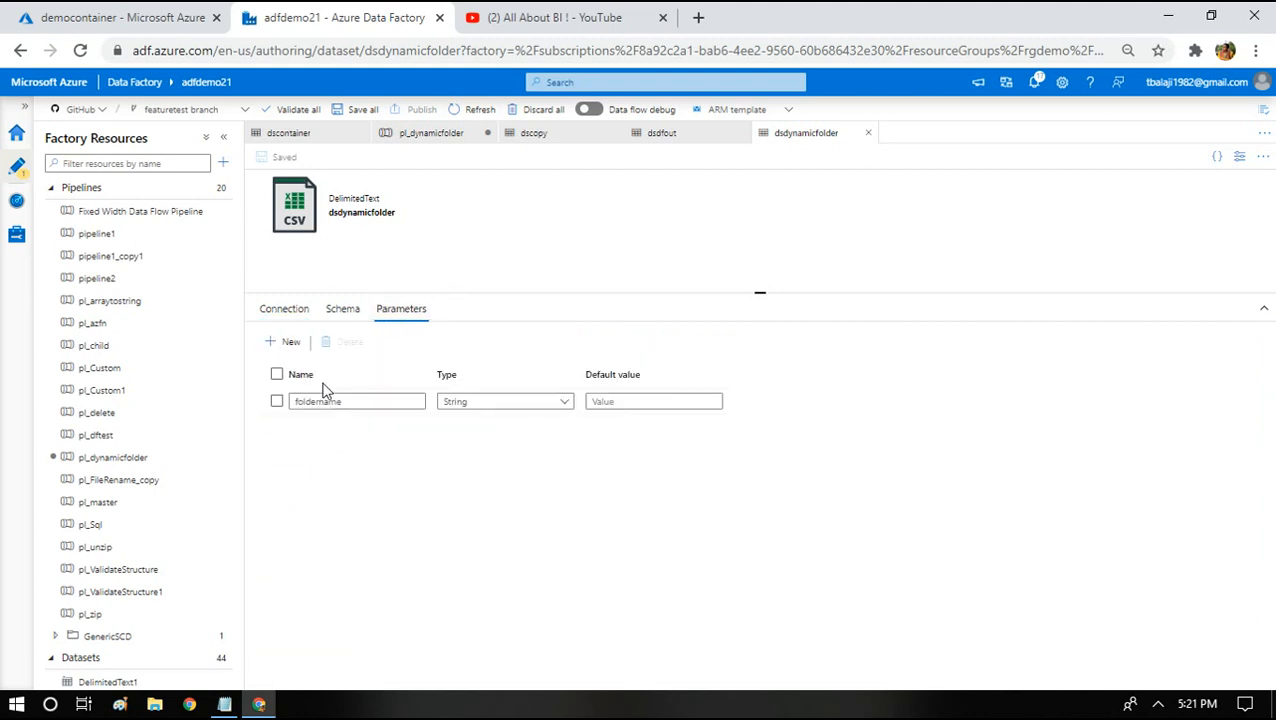
click(288, 314)
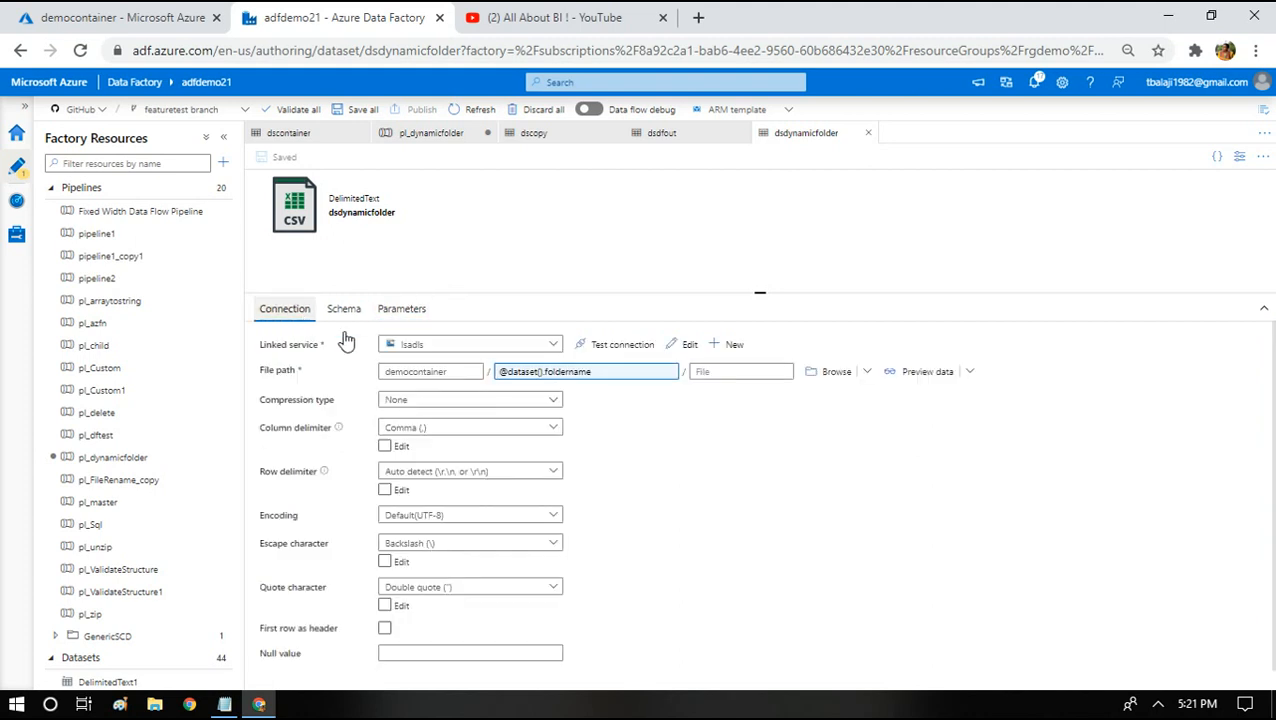
click(678, 143)
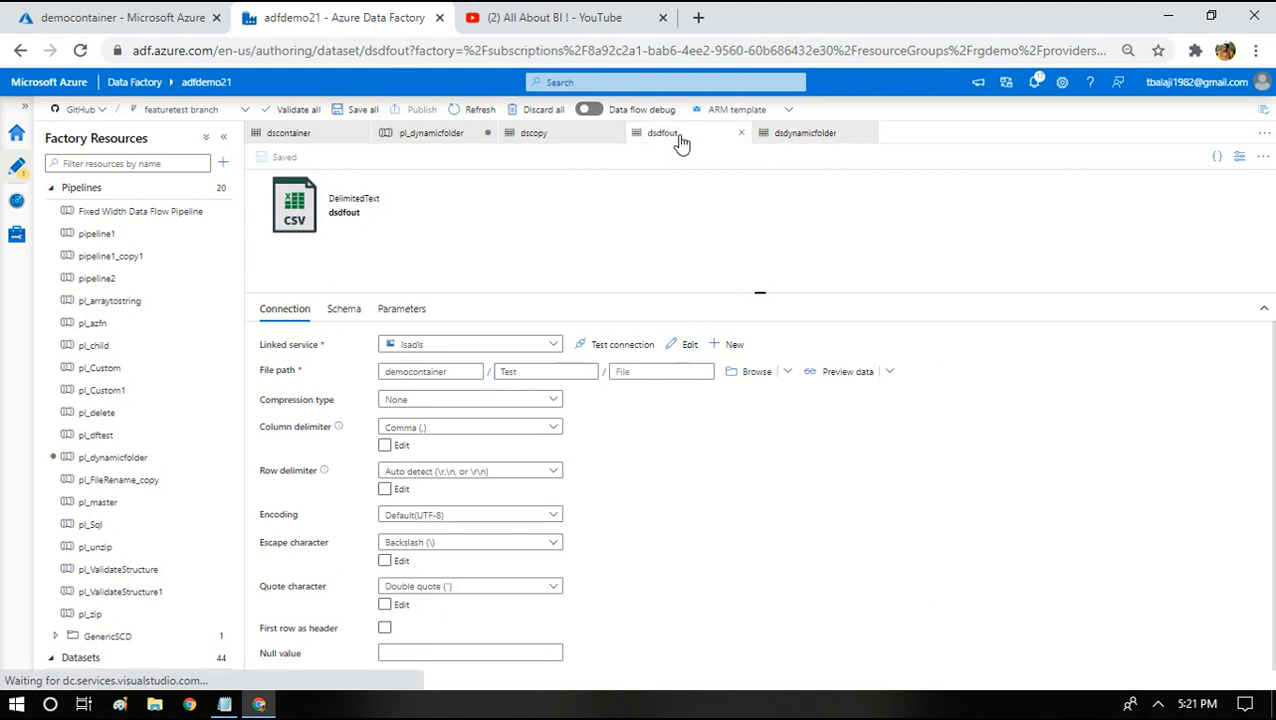
click(432, 133)
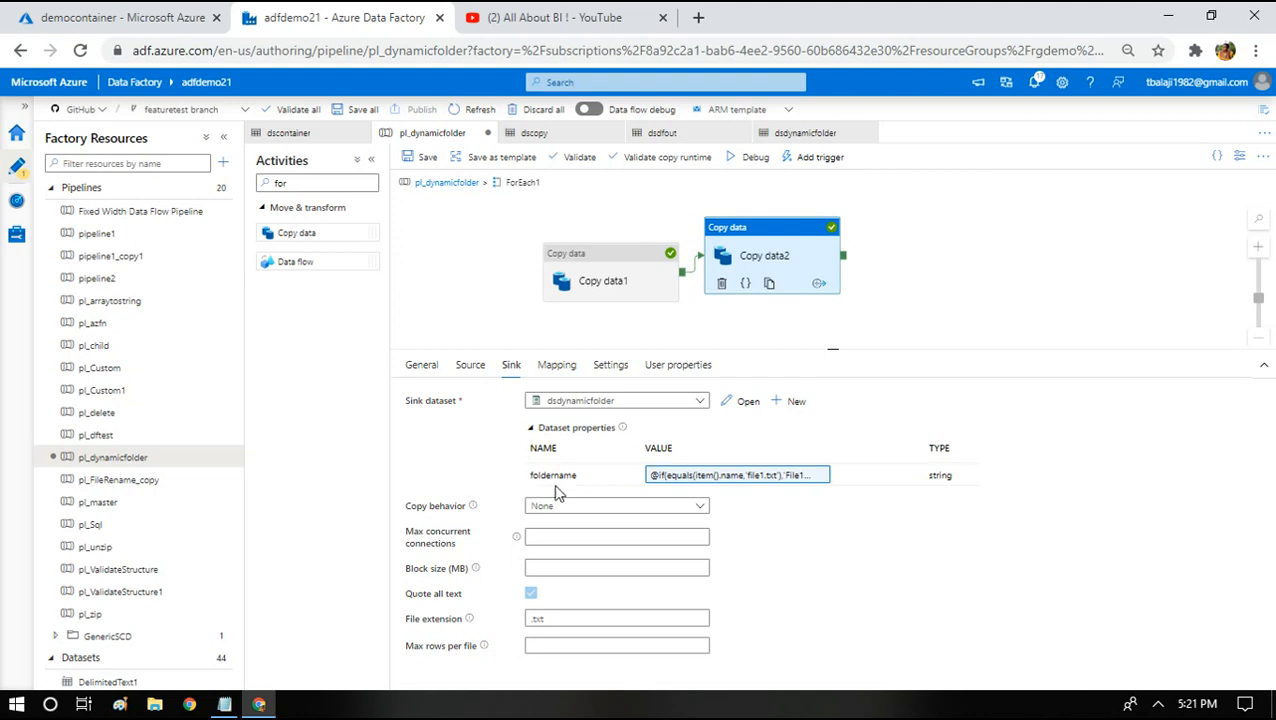
Copy the foldername expression of Copy data2's sink into Notepad, replacing any text there, and maximize the Notepad window
click(684, 476)
key(ctrl+a)
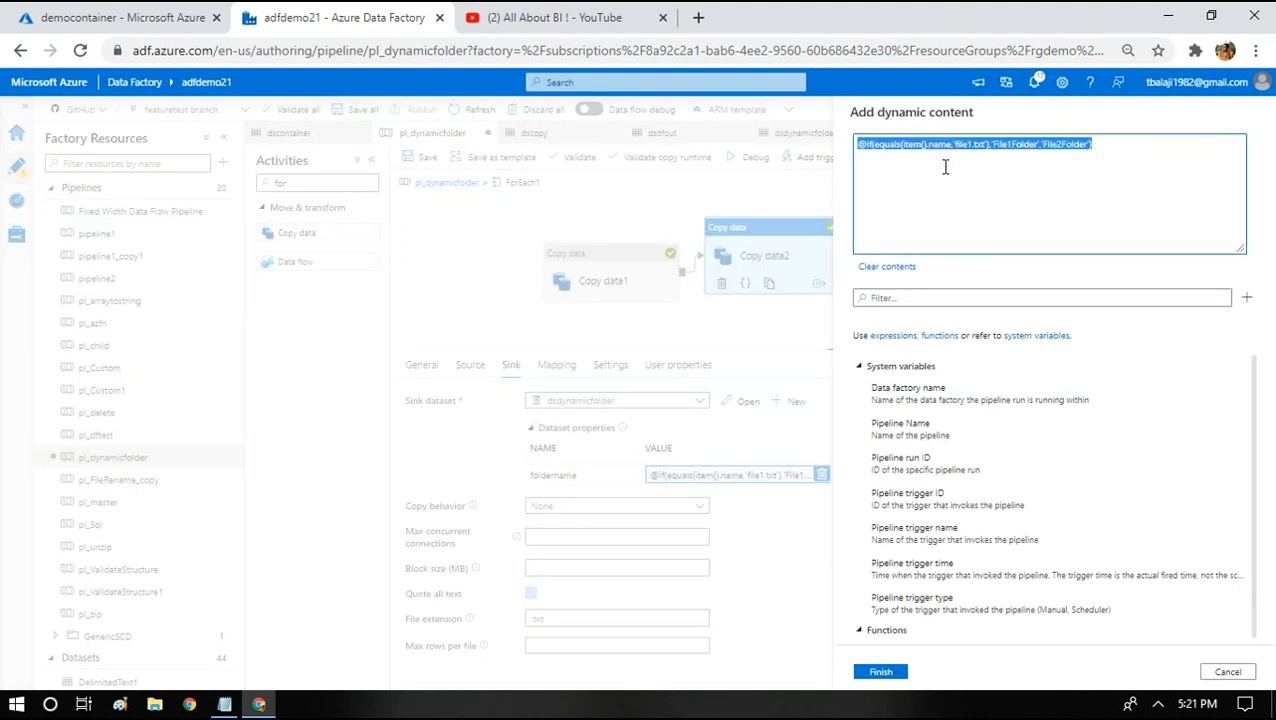
click(222, 703)
key(ctrl+a)
key(ctrl+v)
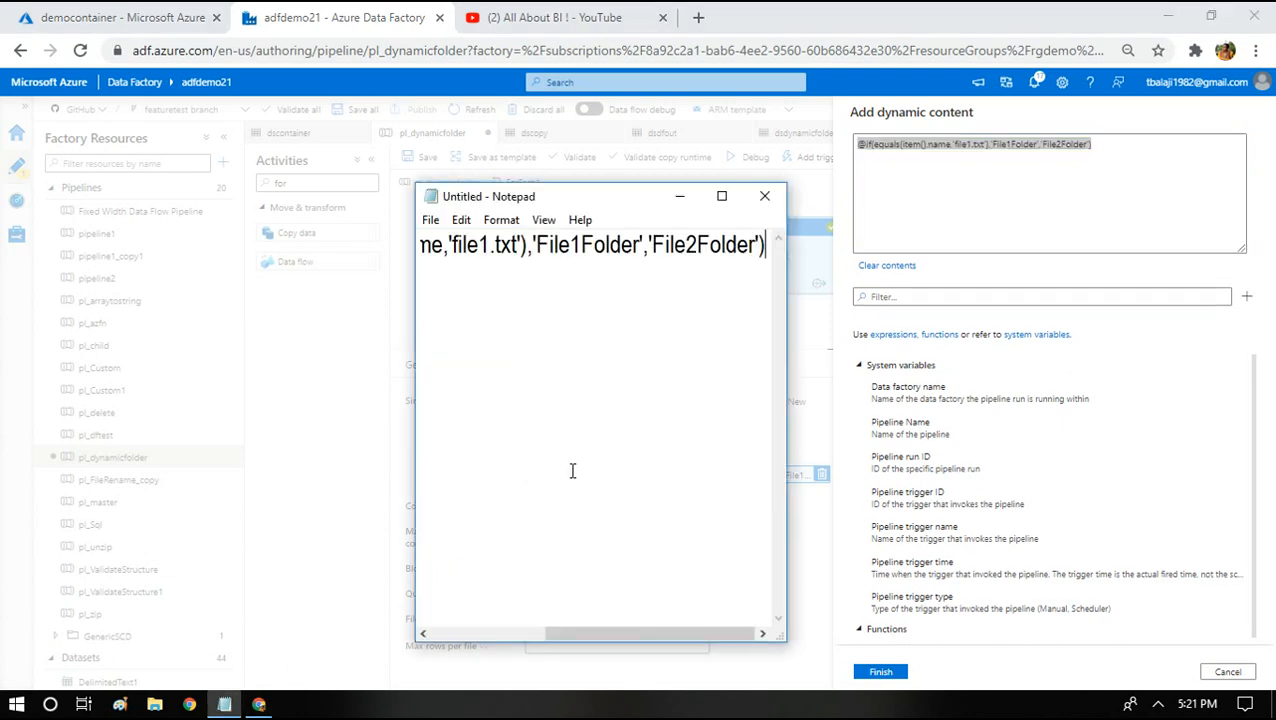
click(721, 195)
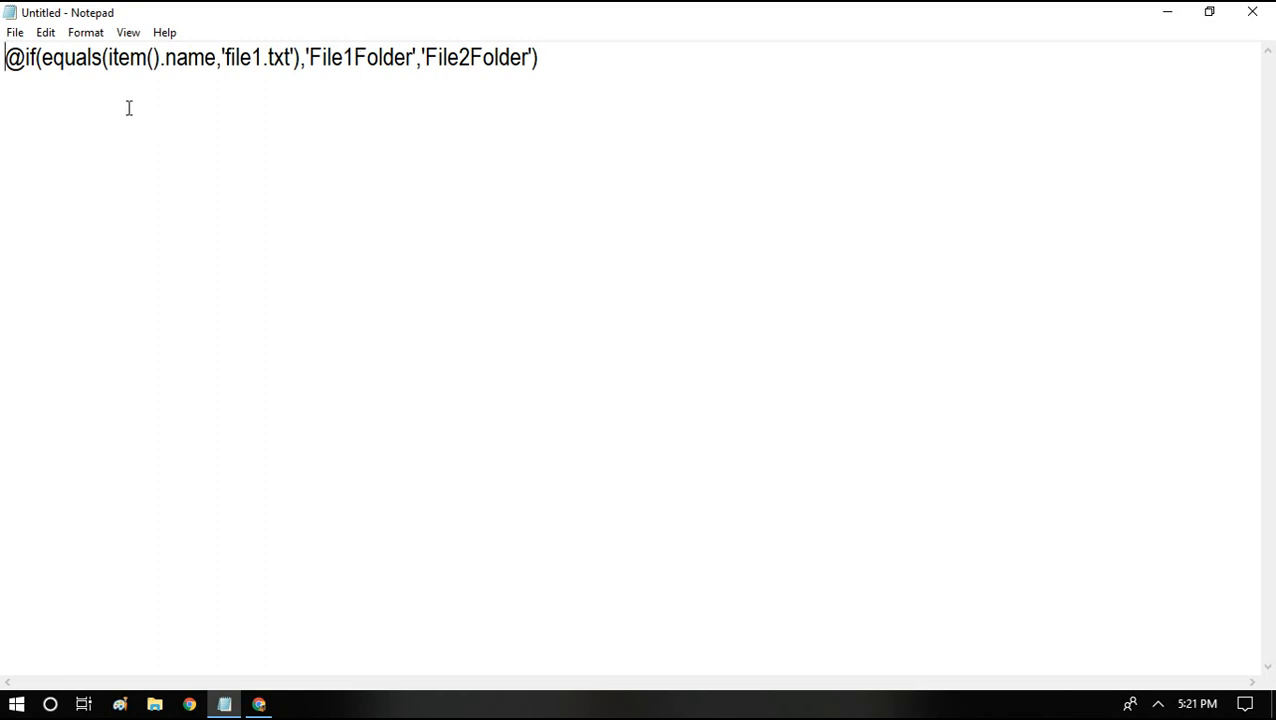
Highlight item().name, file1.txt, File1Folder and File2Folder in turn within the expression, and return to Copy data2's sink settings without editing the value
drag(108, 57, 216, 52)
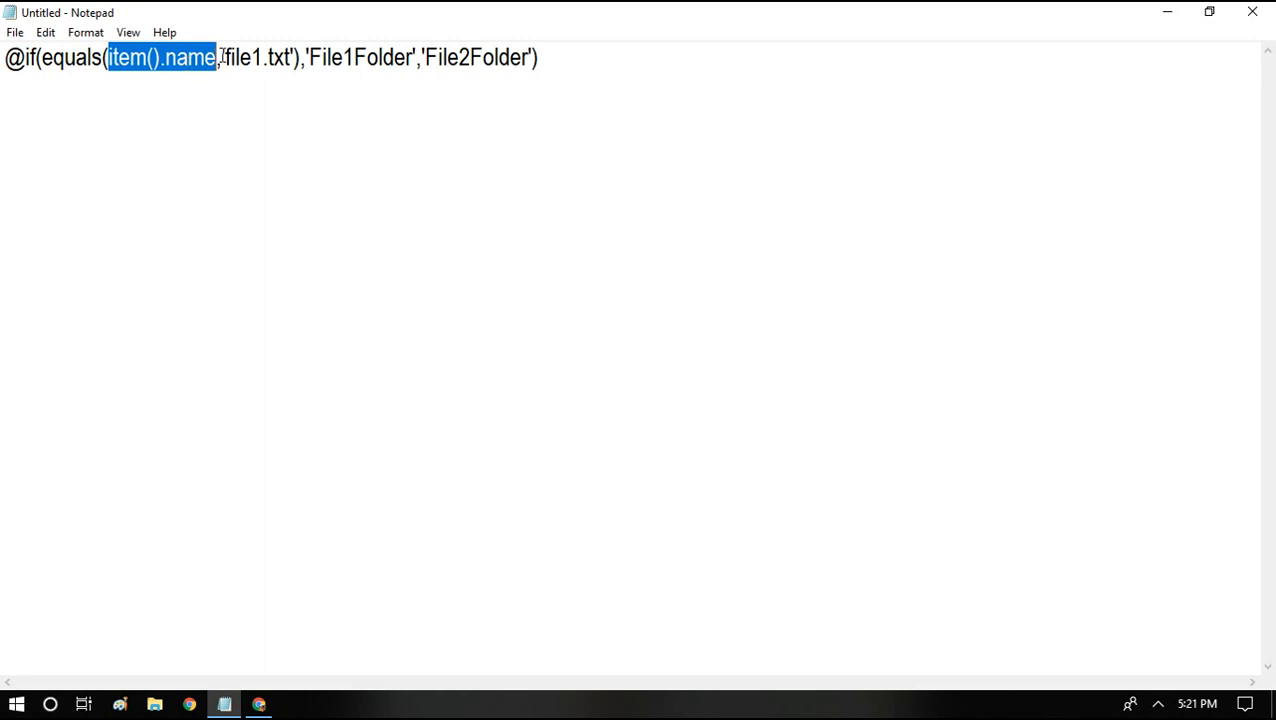
drag(225, 57, 290, 57)
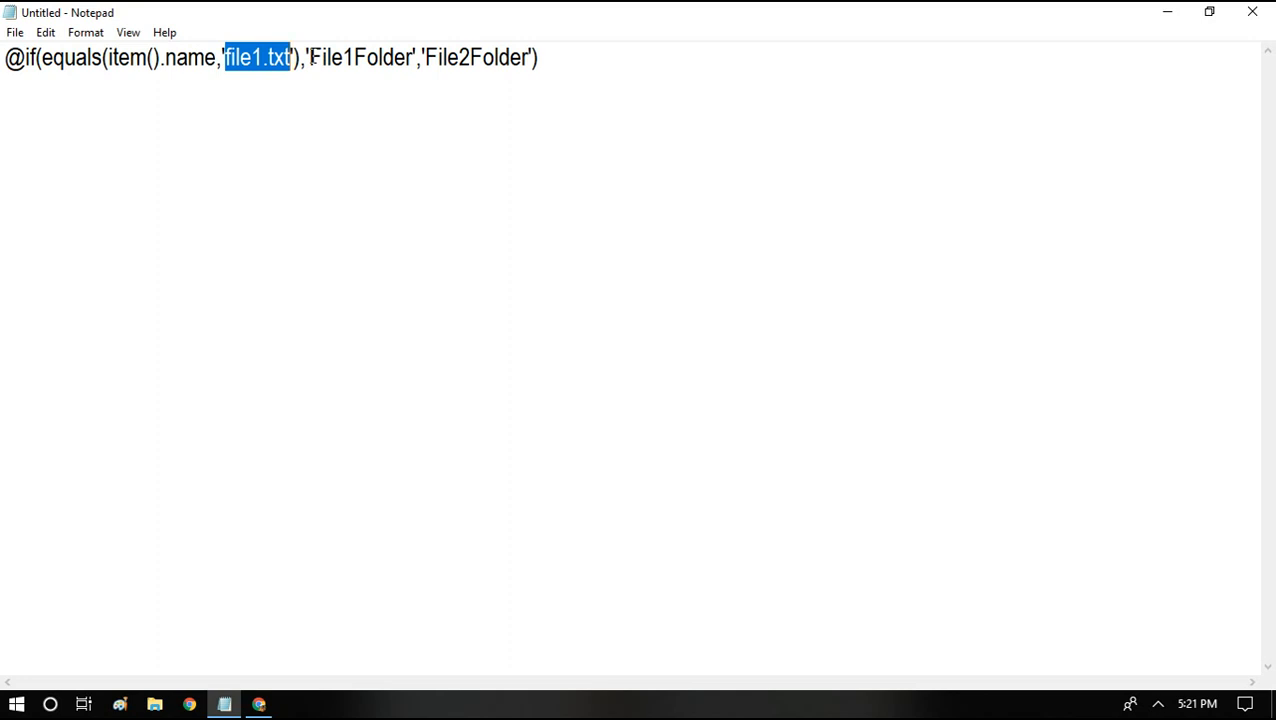
drag(310, 57, 411, 40)
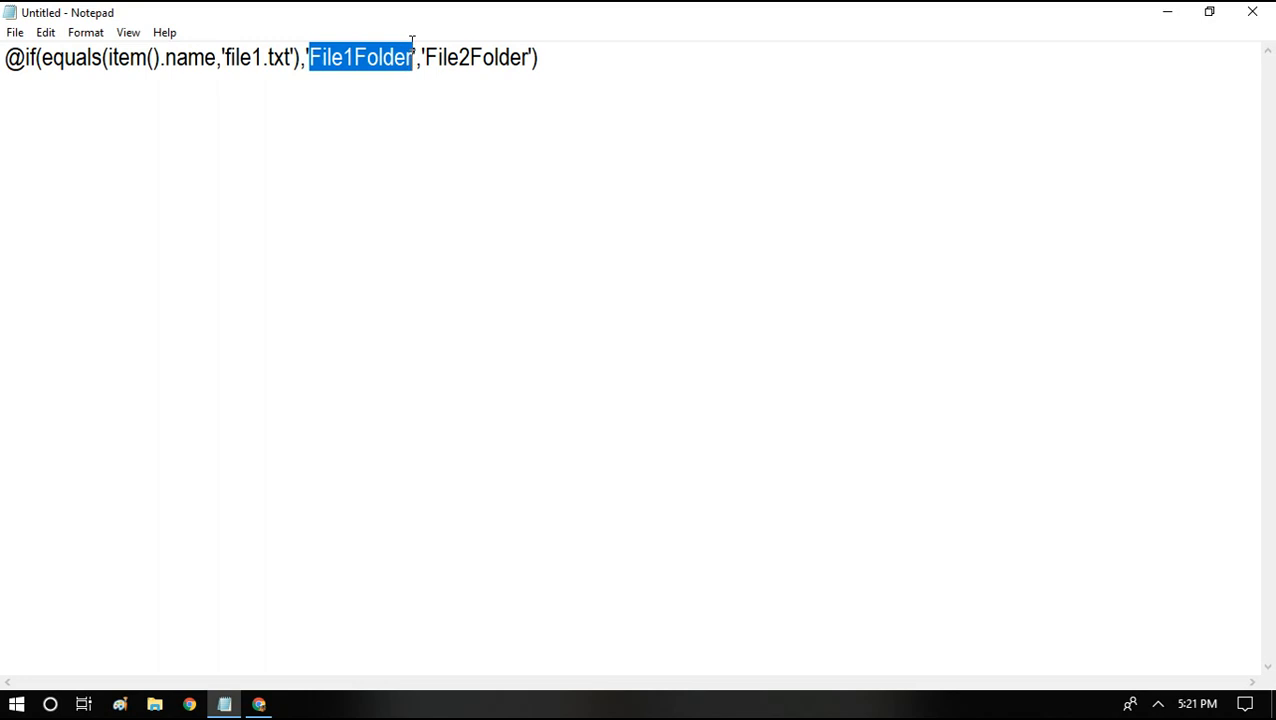
drag(227, 57, 265, 55)
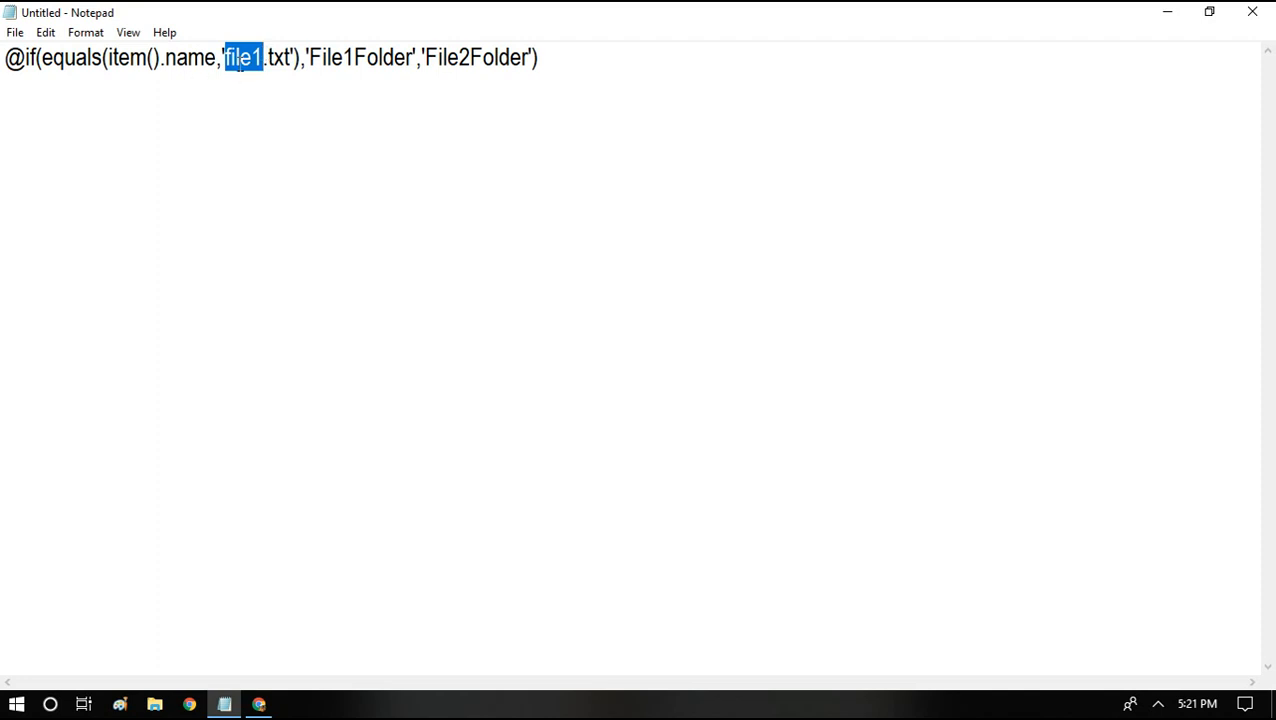
drag(425, 57, 528, 57)
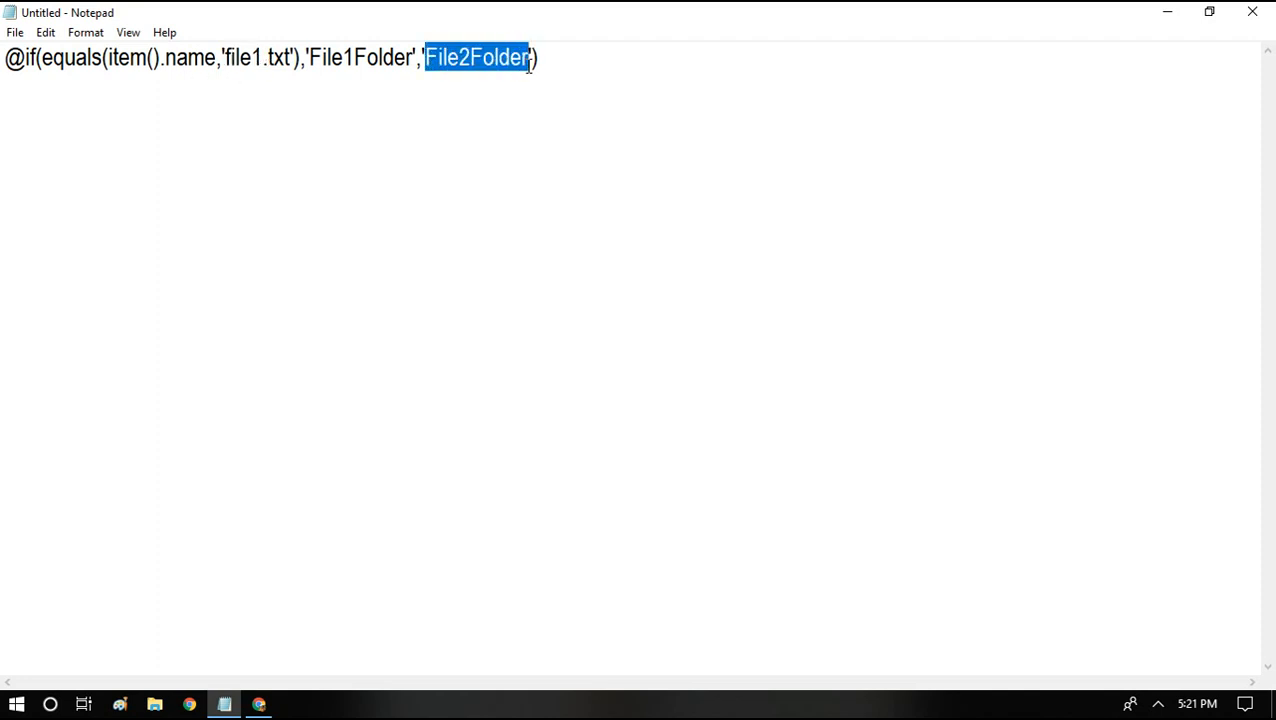
click(1168, 12)
click(1242, 674)
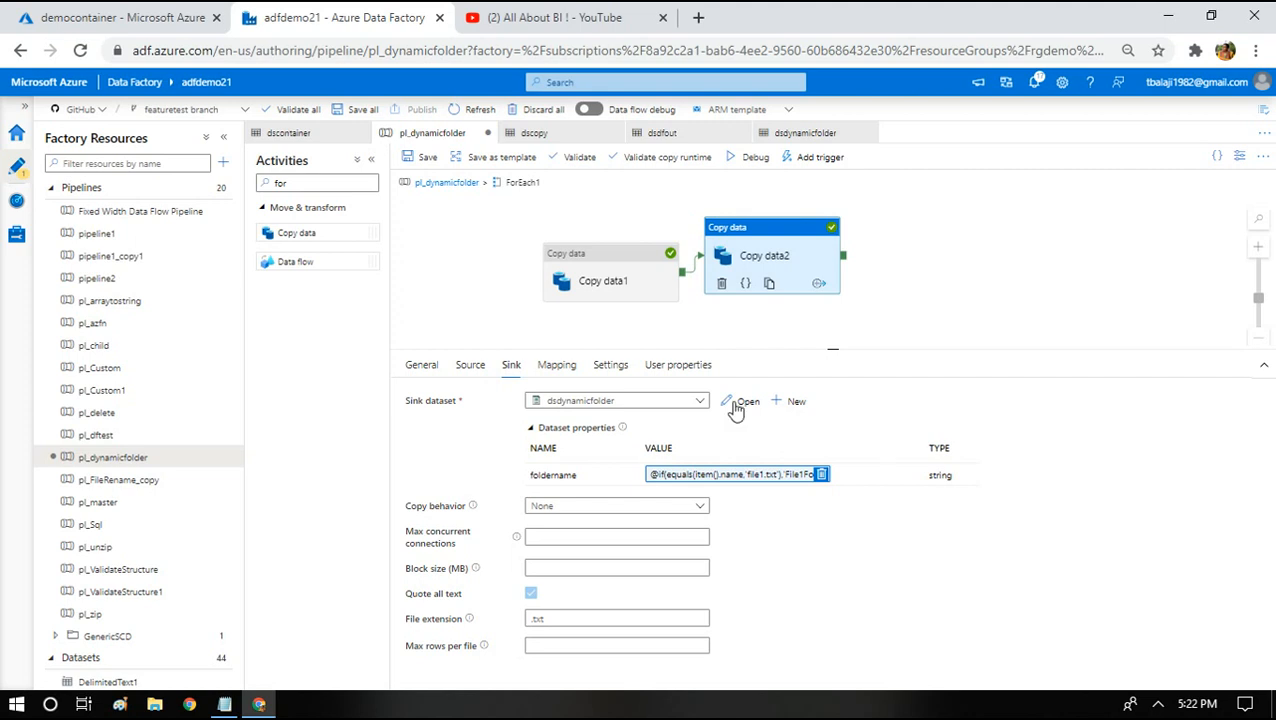
Go up to pl_dynamicfolder, reopen ForEach1's activities, and view the foldername expression in Copy data2's sink
click(444, 185)
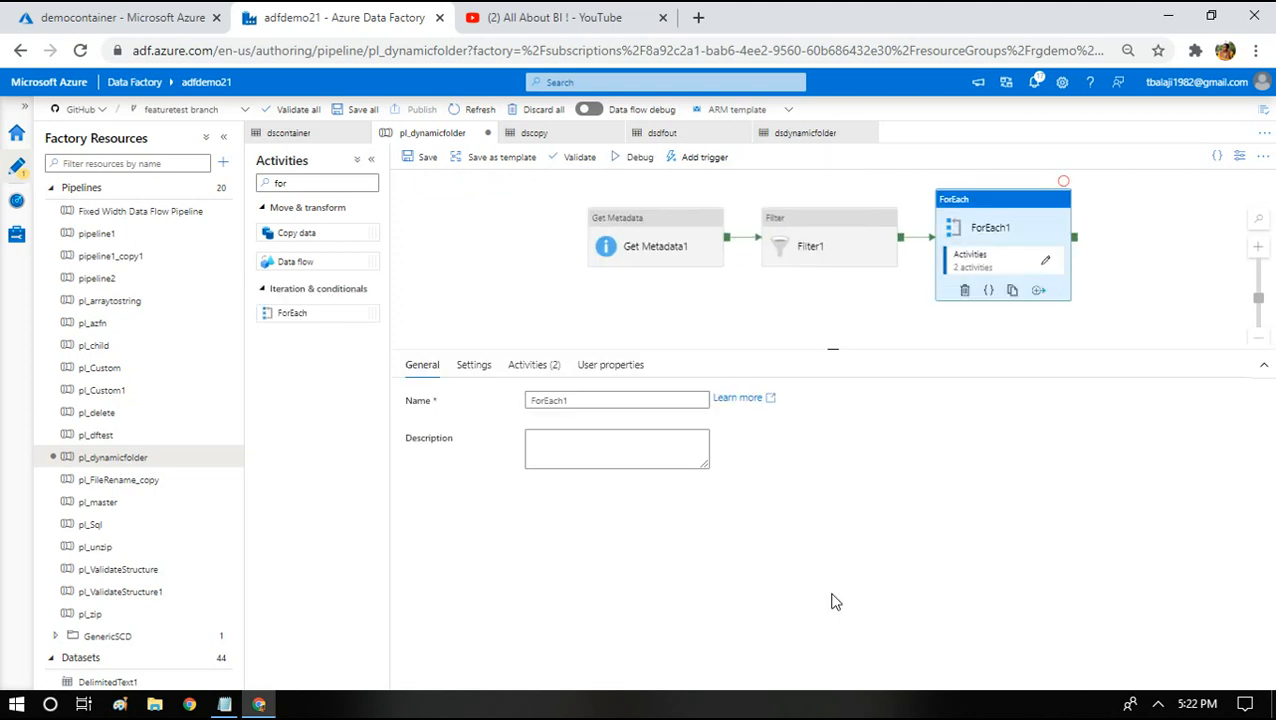
click(513, 274)
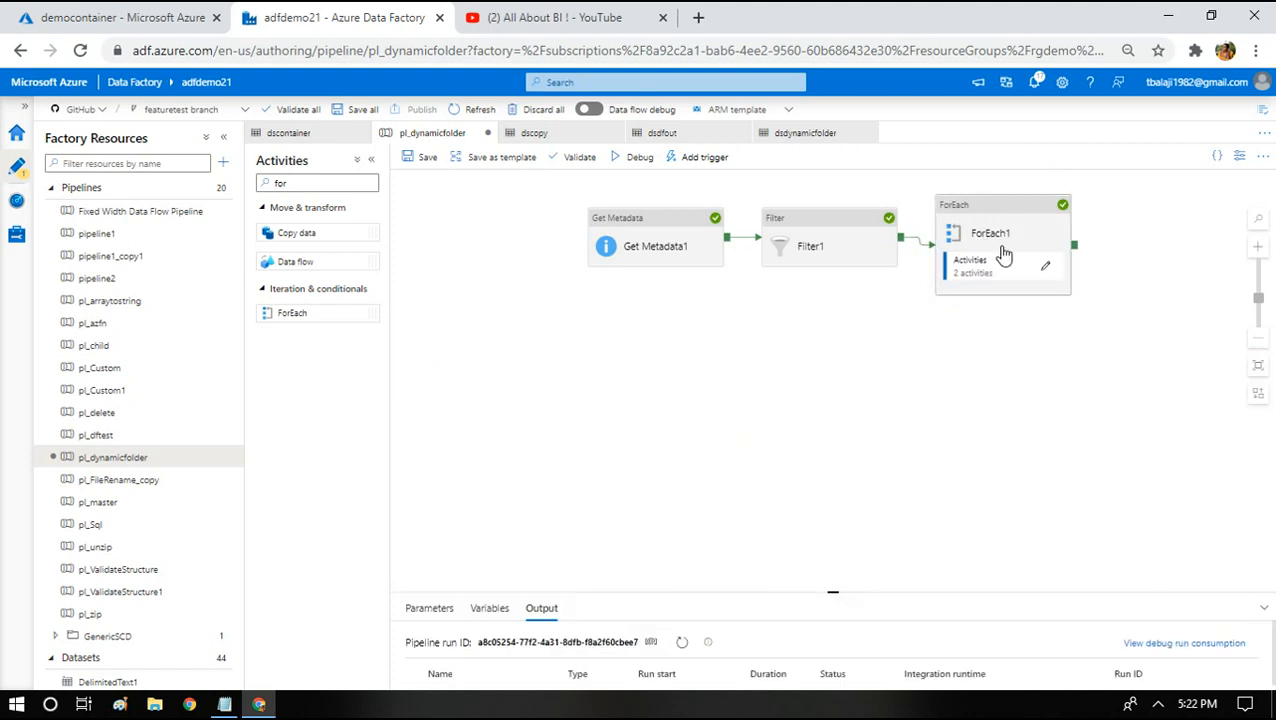
click(1048, 270)
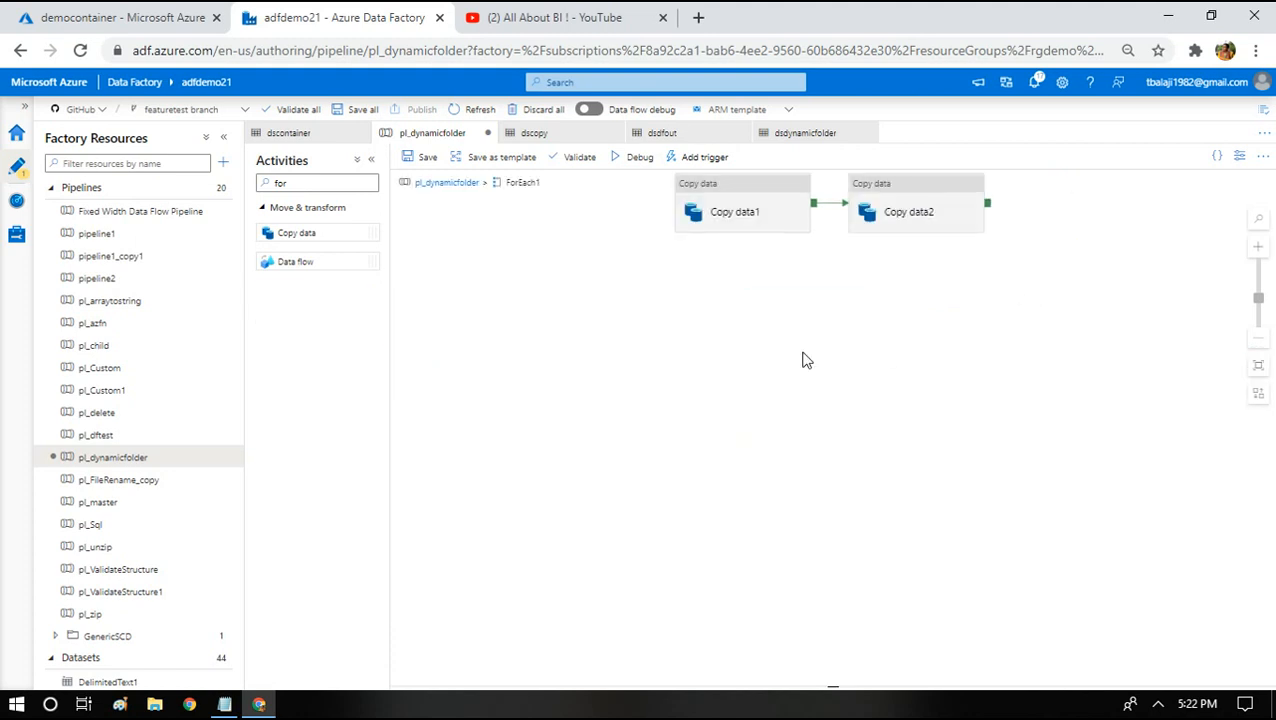
click(886, 203)
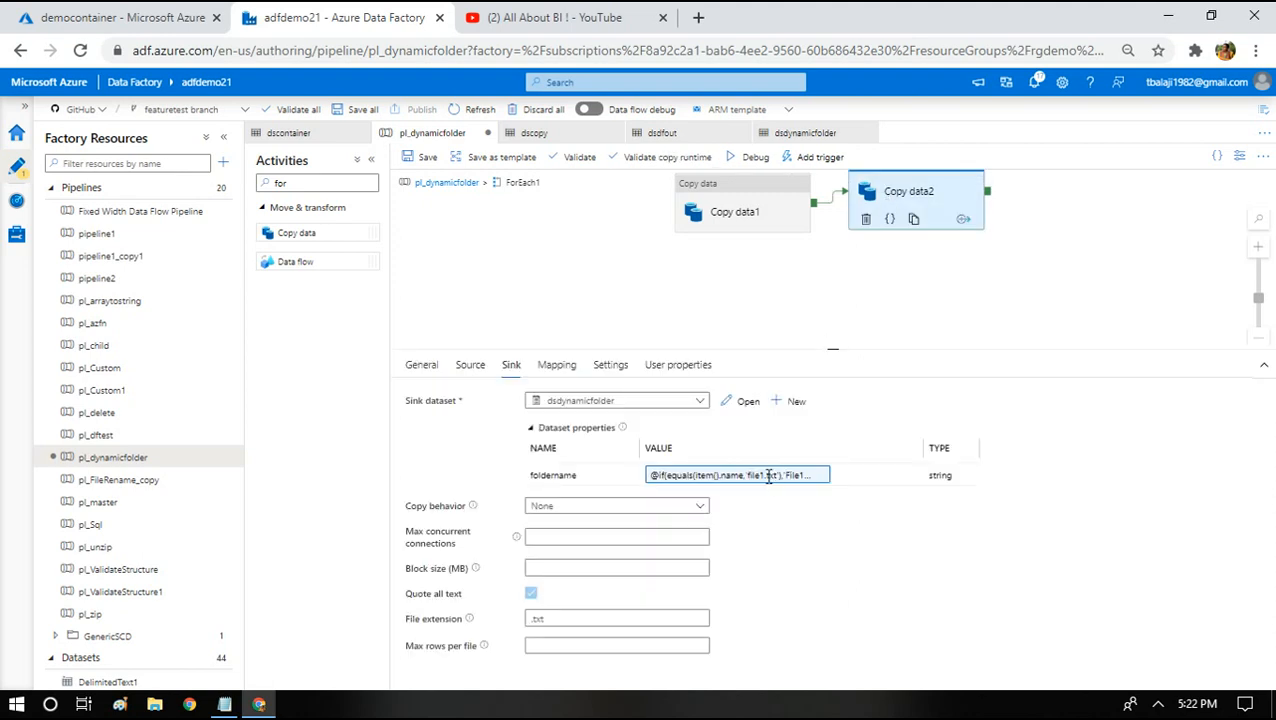
click(738, 476)
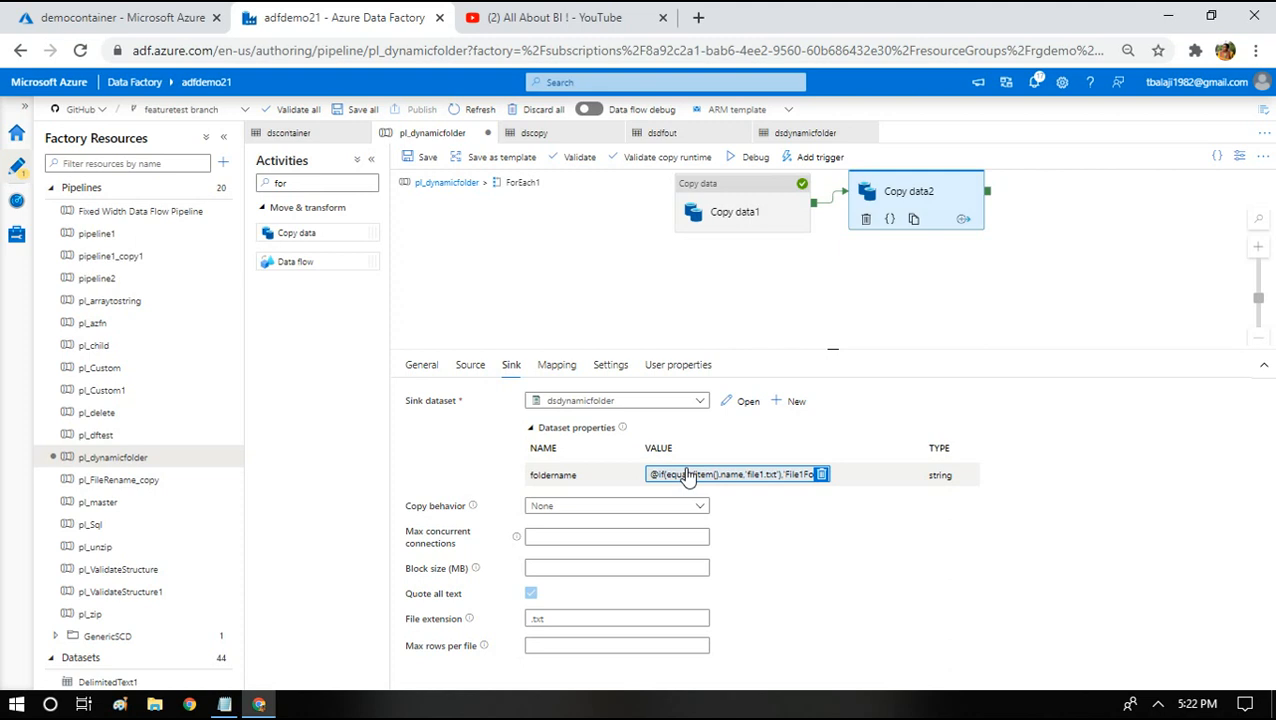
click(978, 635)
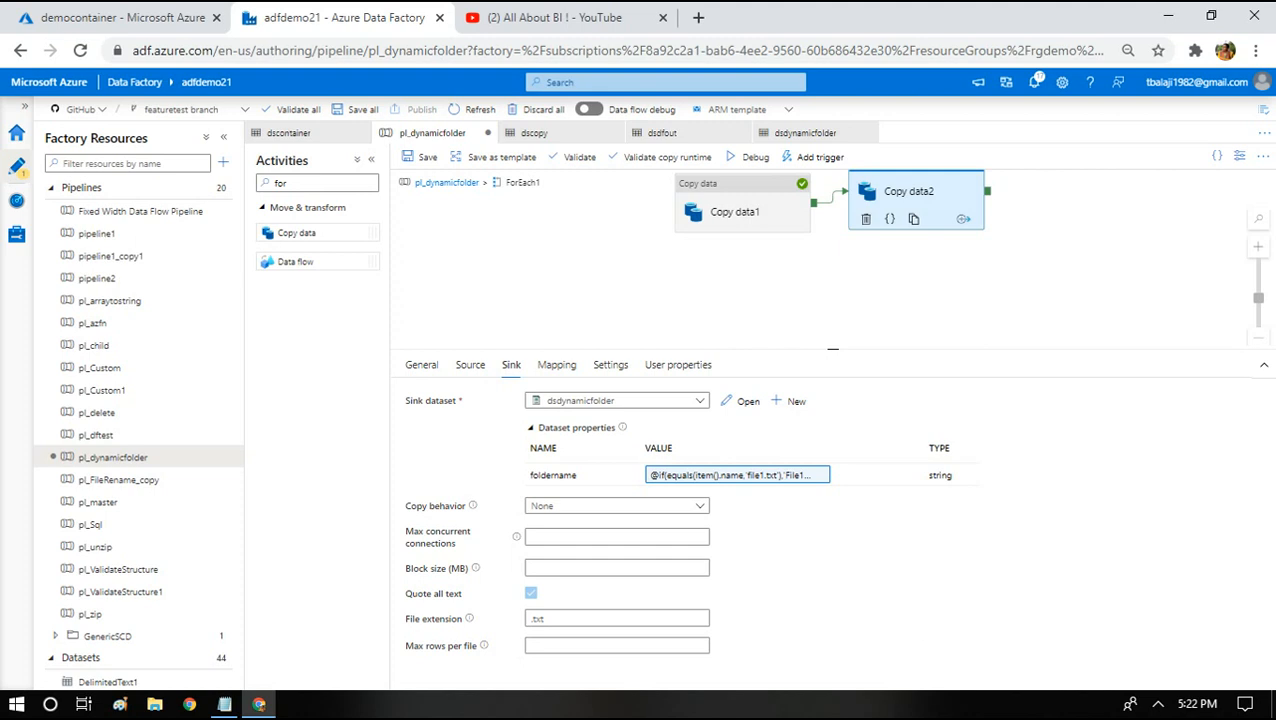
Switch to Notepad and add the sample date folder name 01182021 below the expression
click(224, 704)
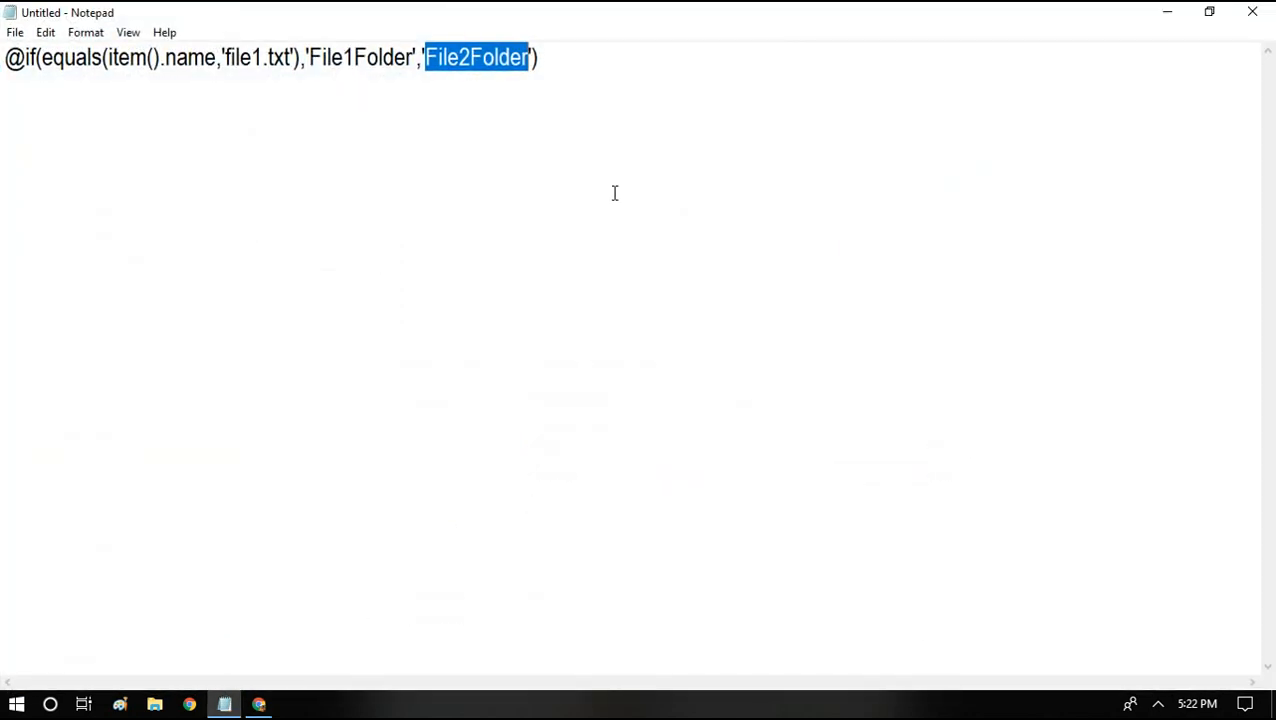
click(614, 193)
key(Return)
text(1801)
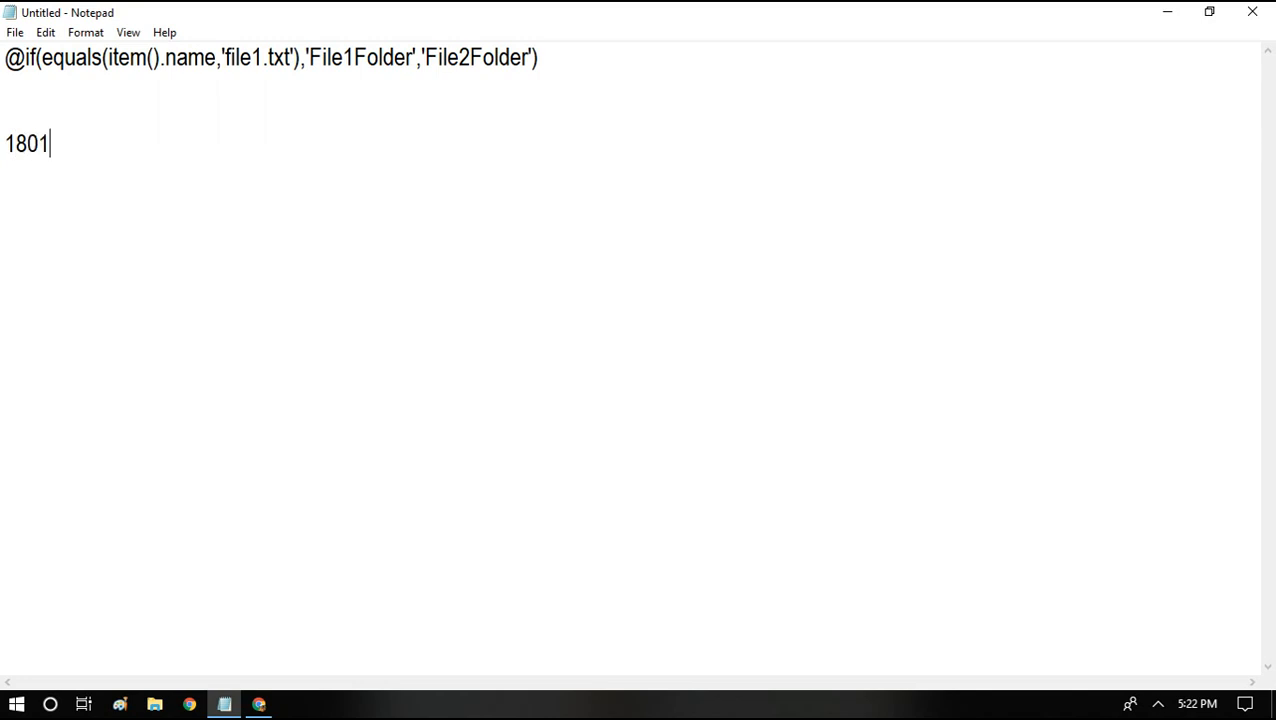
key(BackSpace)
key(BackSpace)
key(BackSpace)
key(BackSpace)
text(0121)
key(BackSpace)
key(BackSpace)
text(182021)
key(shift+Left)
key(shift+Left)
key(shift+Left)
key(shift+Left)
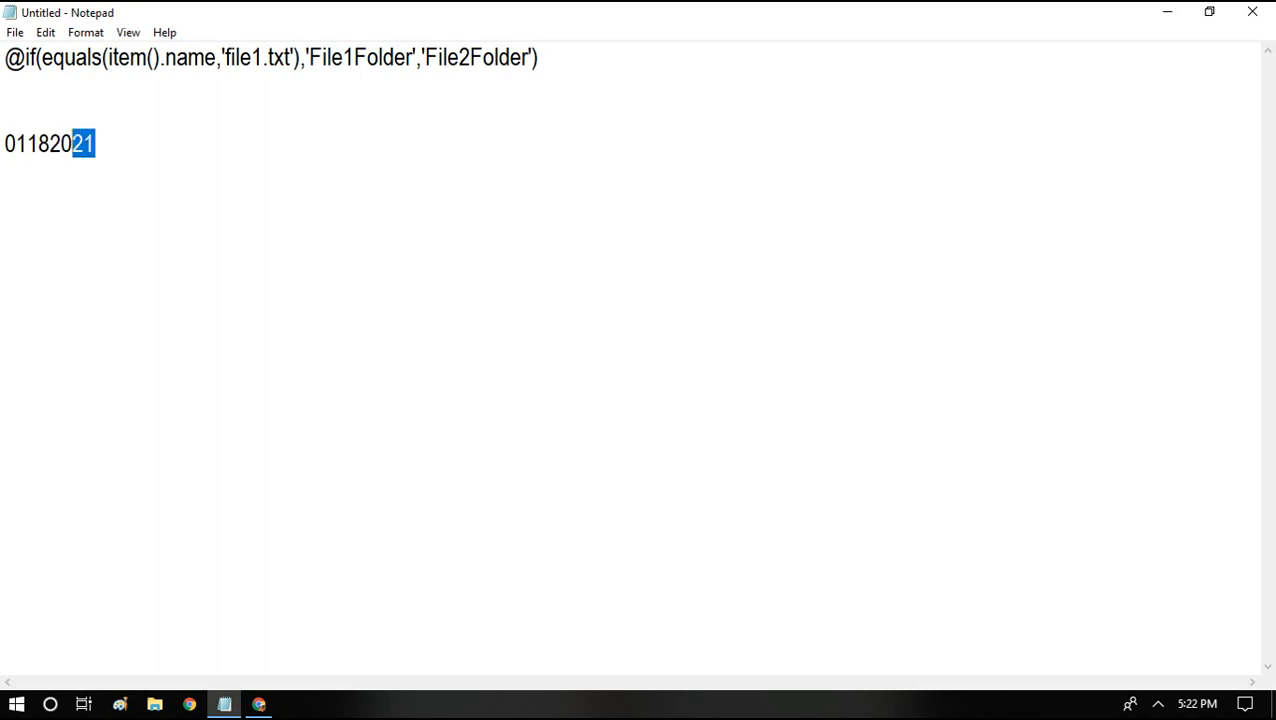
Add a second sample date folder name, 01192021, below the first one with a blank line between them
key(Left)
key(Right)
key(Right)
key(Right)
key(Right)
text(011+)
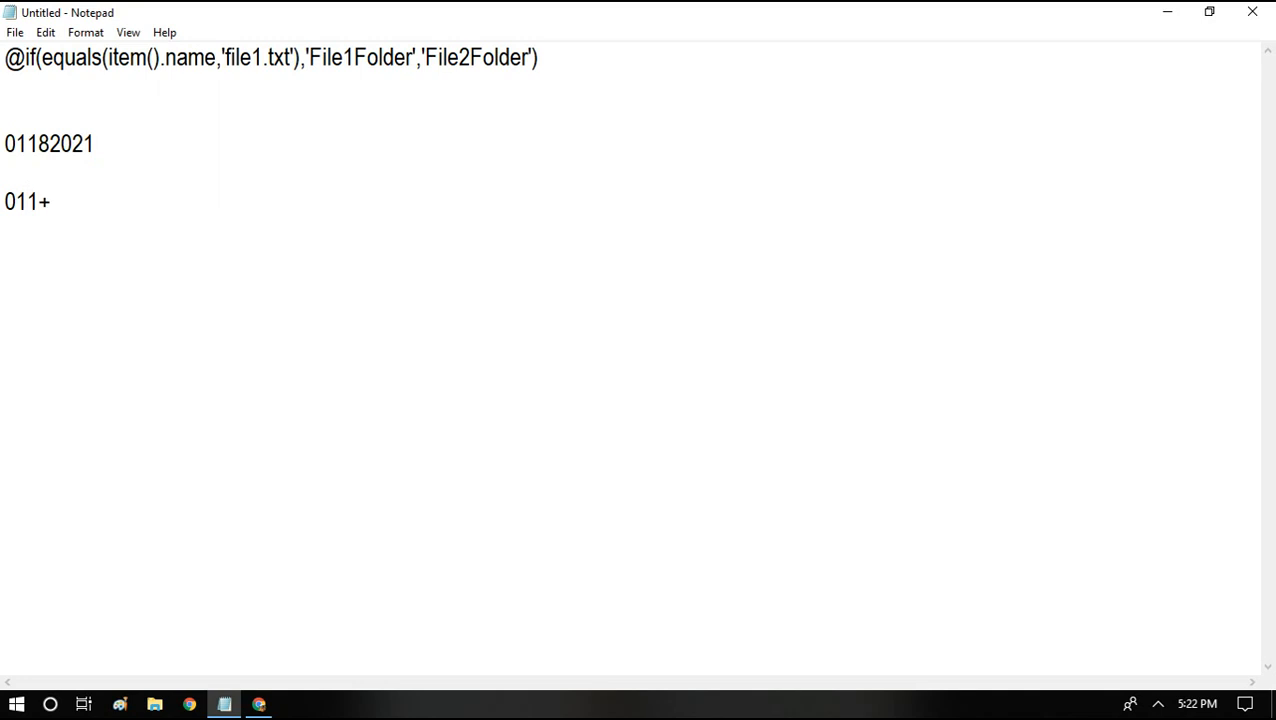
text(9)
key(BackSpace)
key(BackSpace)
text(92020)
key(BackSpace)
text(1)
key(shift+Home)
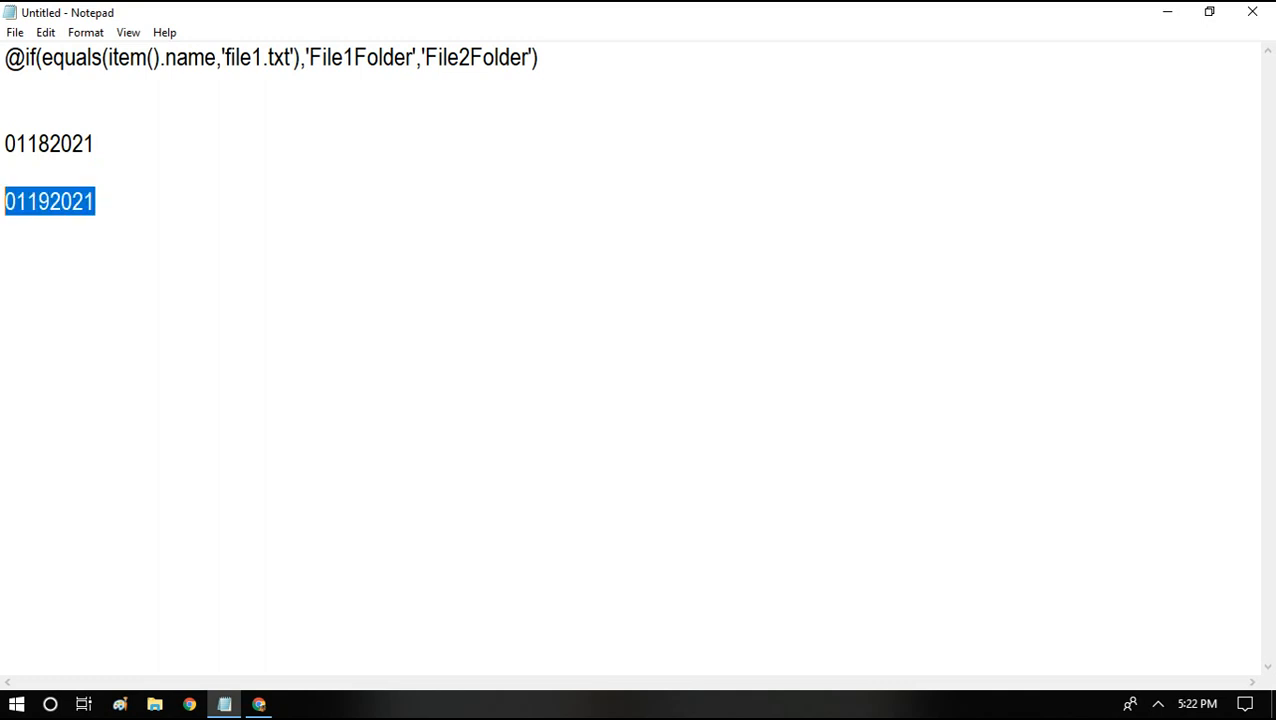
key(Up)
key(Up)
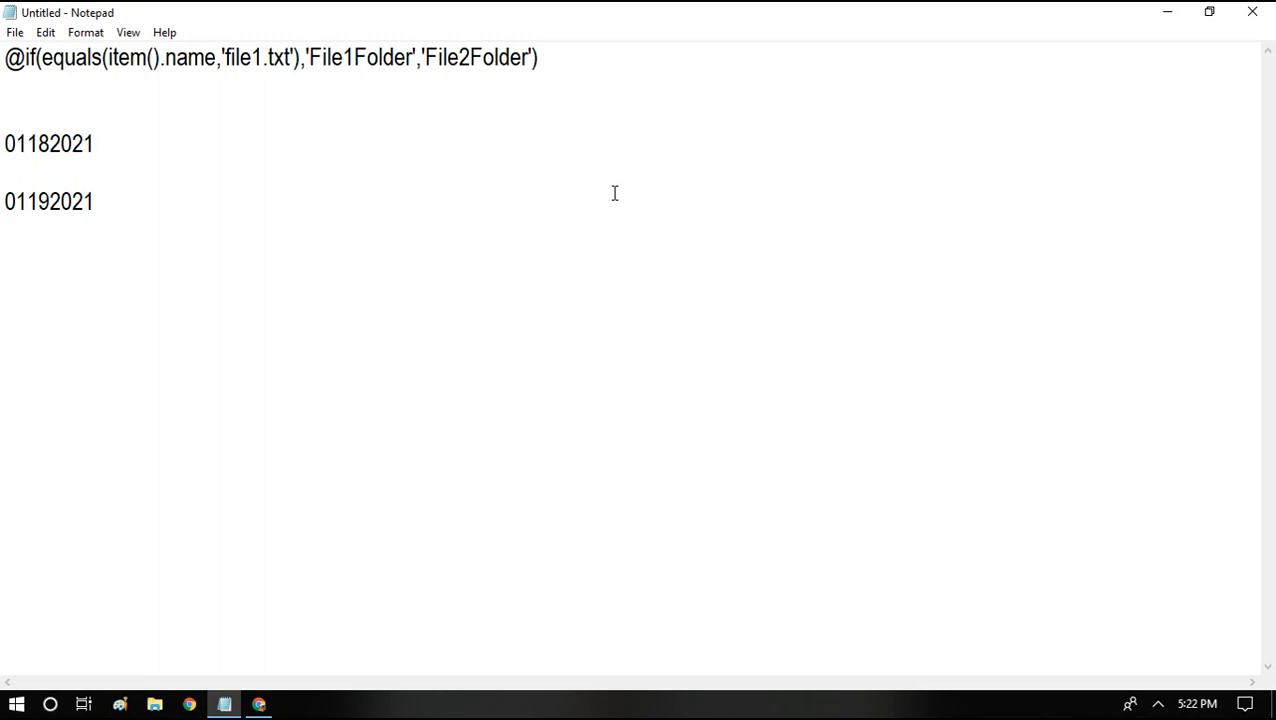
Insert the function utcnow() on its own line between the expression and the sample dates, and highlight it
click(549, 54)
click(148, 88)
key(Return)
text(utcnow())
key(shift+Home)
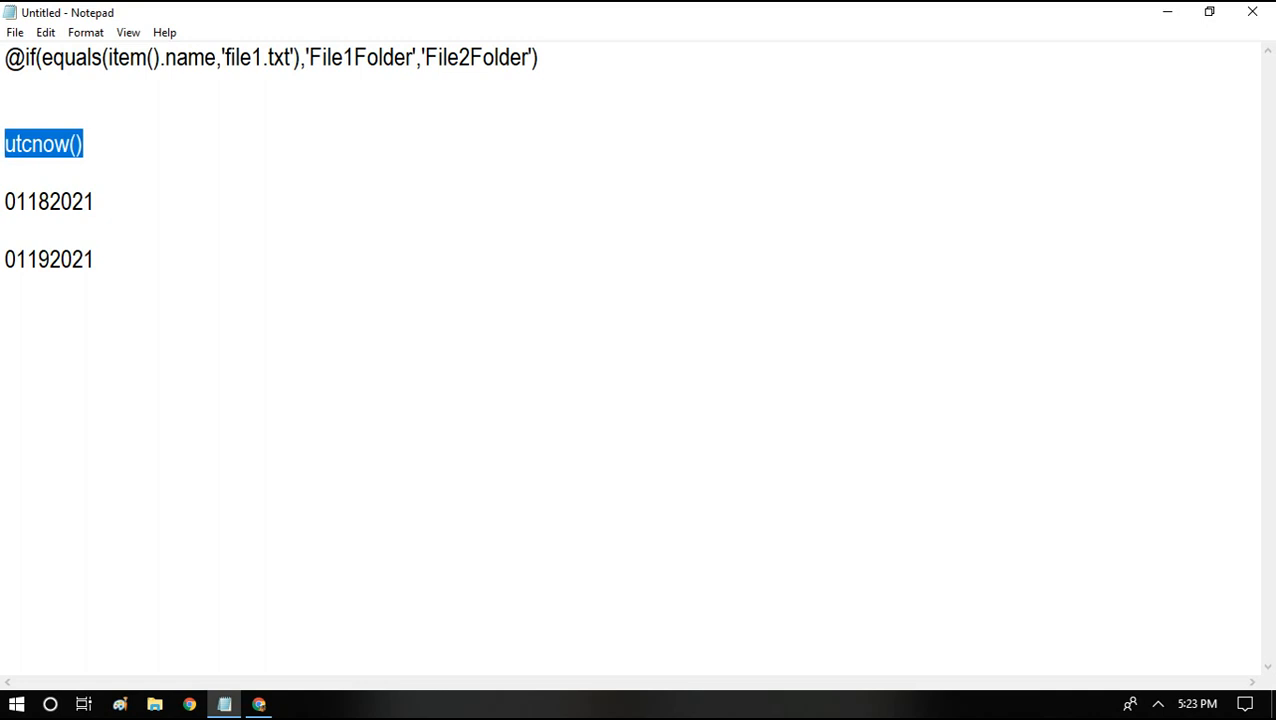
Switch back to Azure Data Factory, view Copy data2's foldername value, and return to the top level of pl_dynamicfolder
click(258, 704)
click(665, 476)
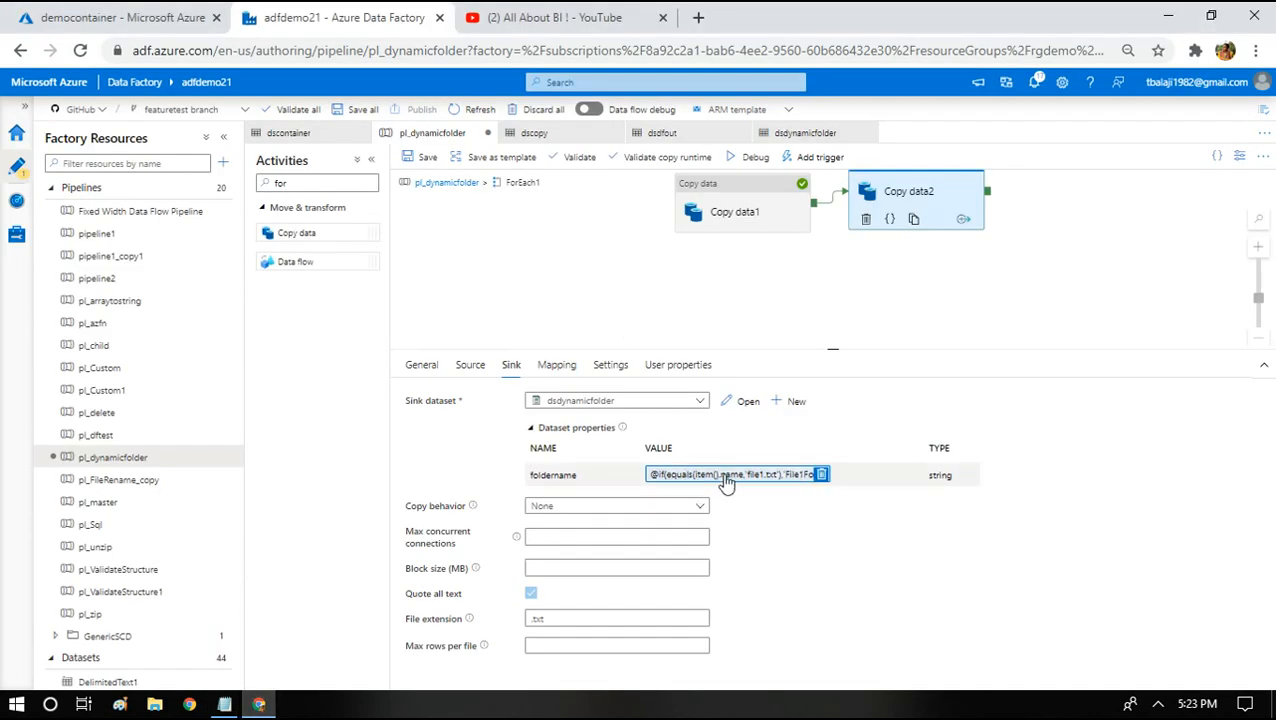
click(640, 430)
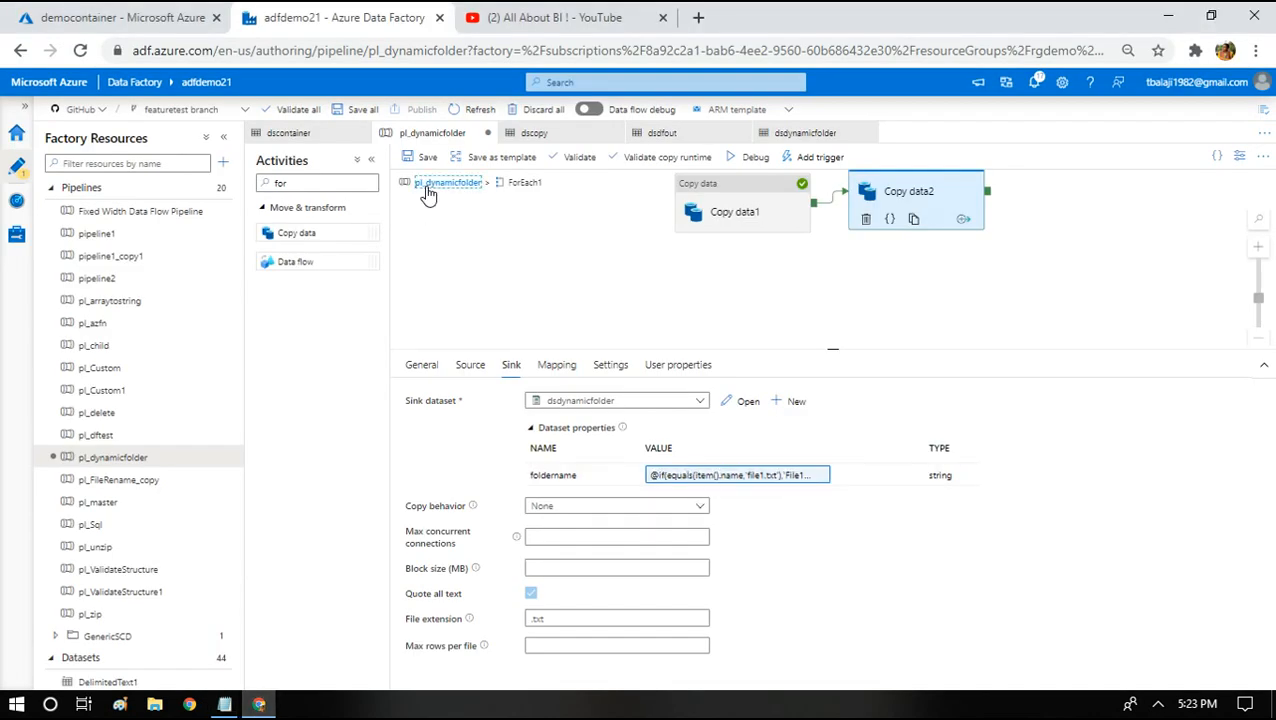
click(450, 186)
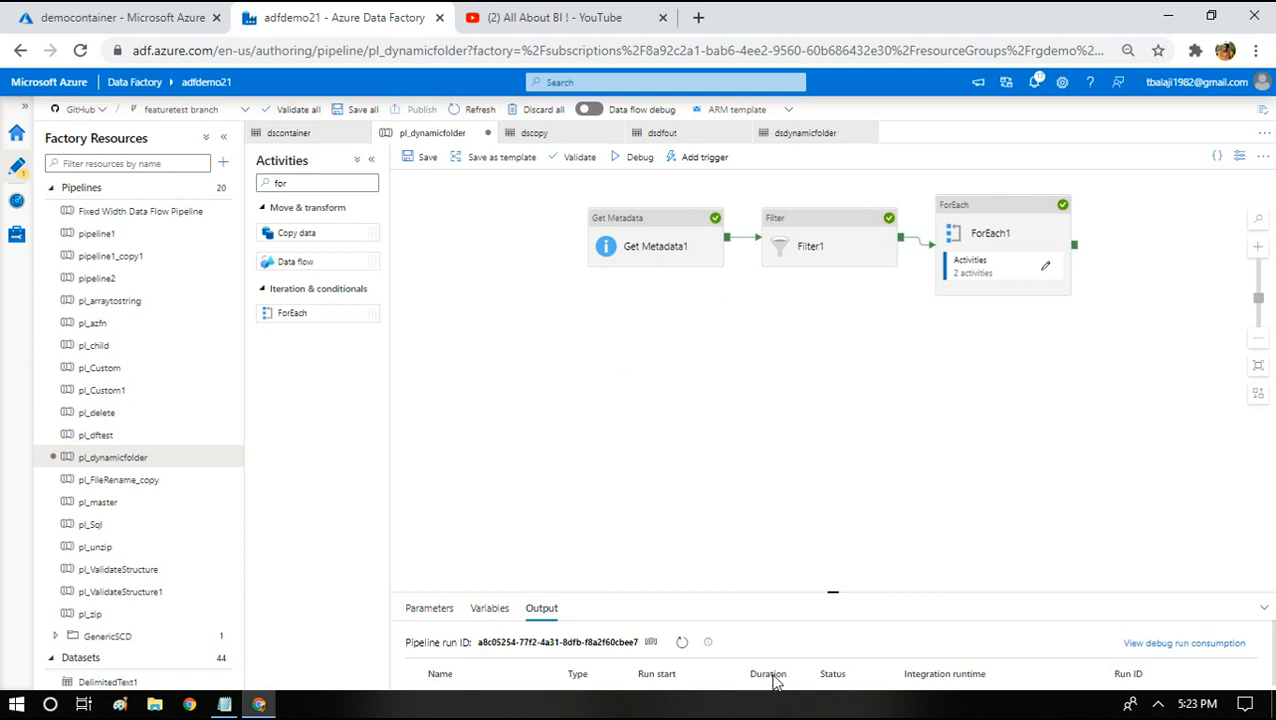
Enlarge the debug run results area and open the output of the Get Metadata1 activity run
drag(833, 592, 851, 259)
click(490, 202)
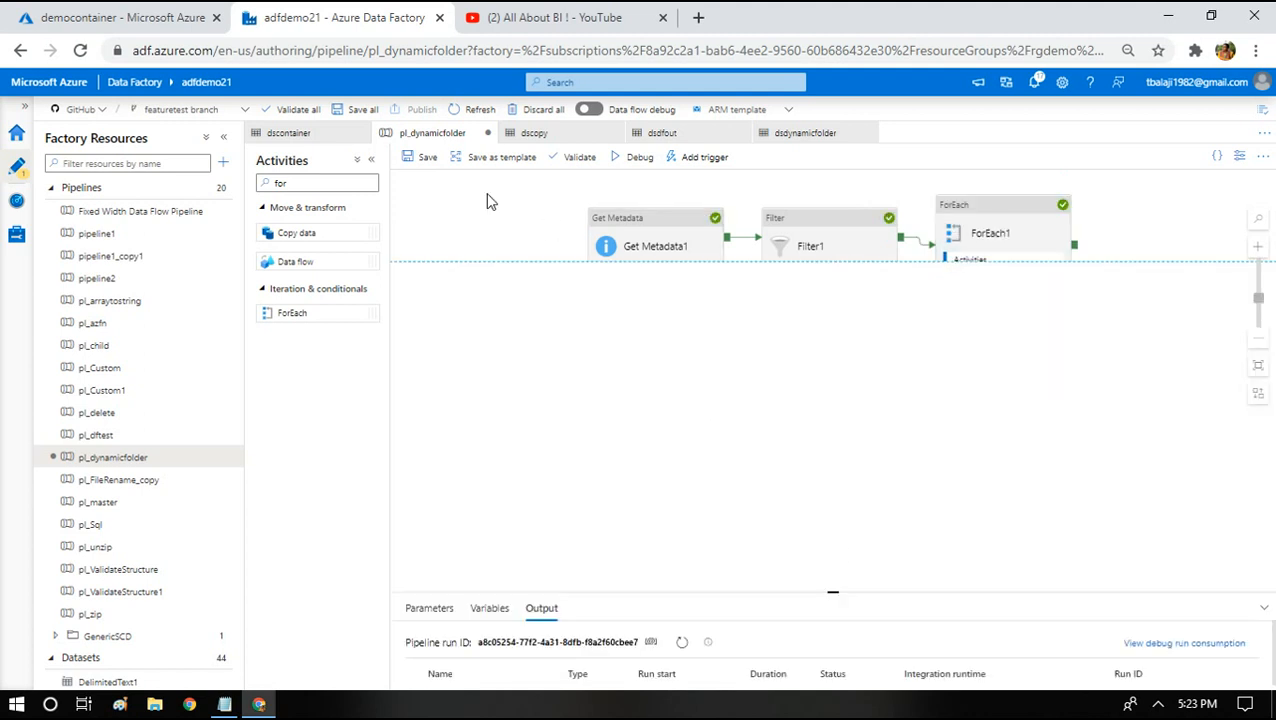
drag(845, 590, 833, 318)
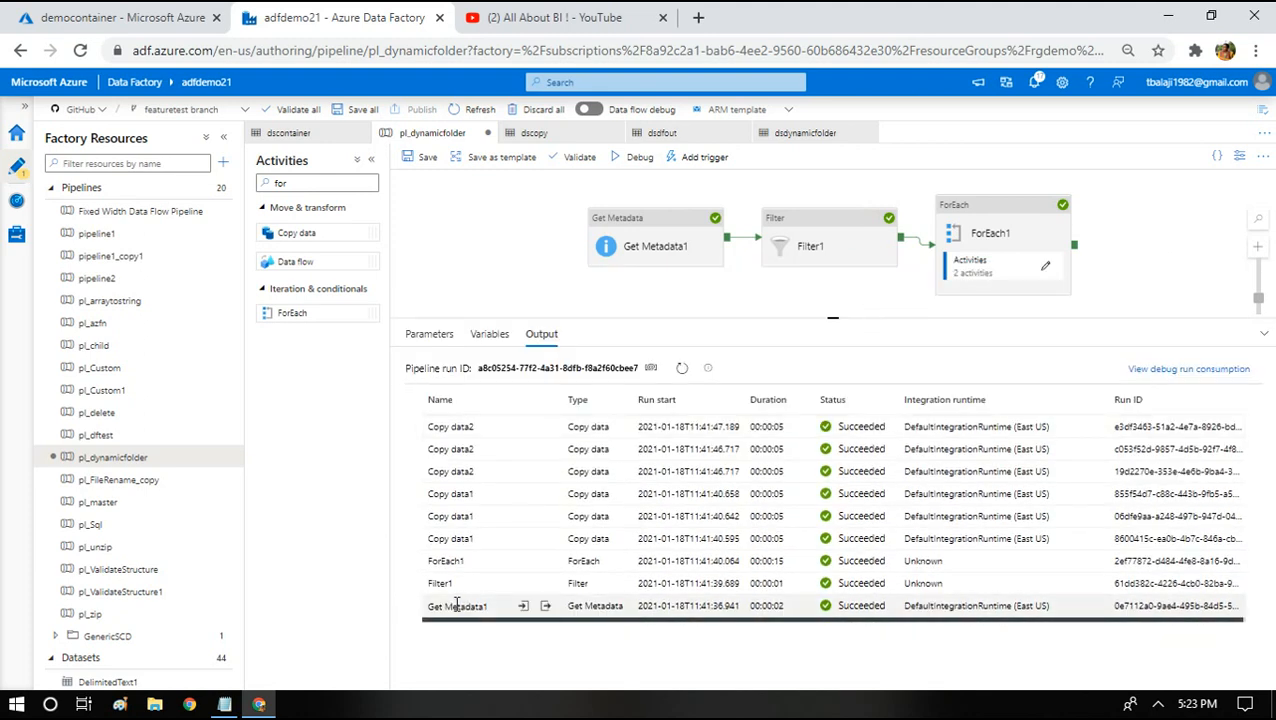
click(545, 606)
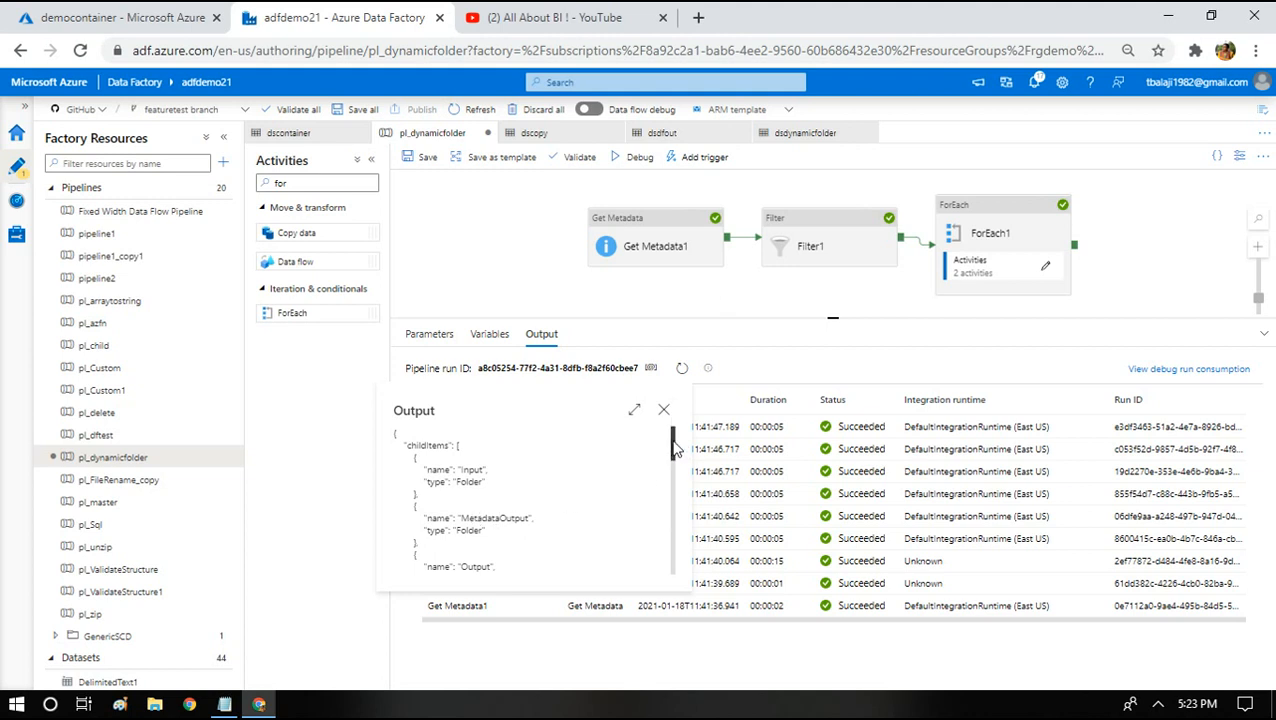
Review the file entries in the childItems list of the Get Metadata1 output, and close the output
double_click(466, 482)
scroll(673, 462, down, 1)
drag(673, 462, 671, 504)
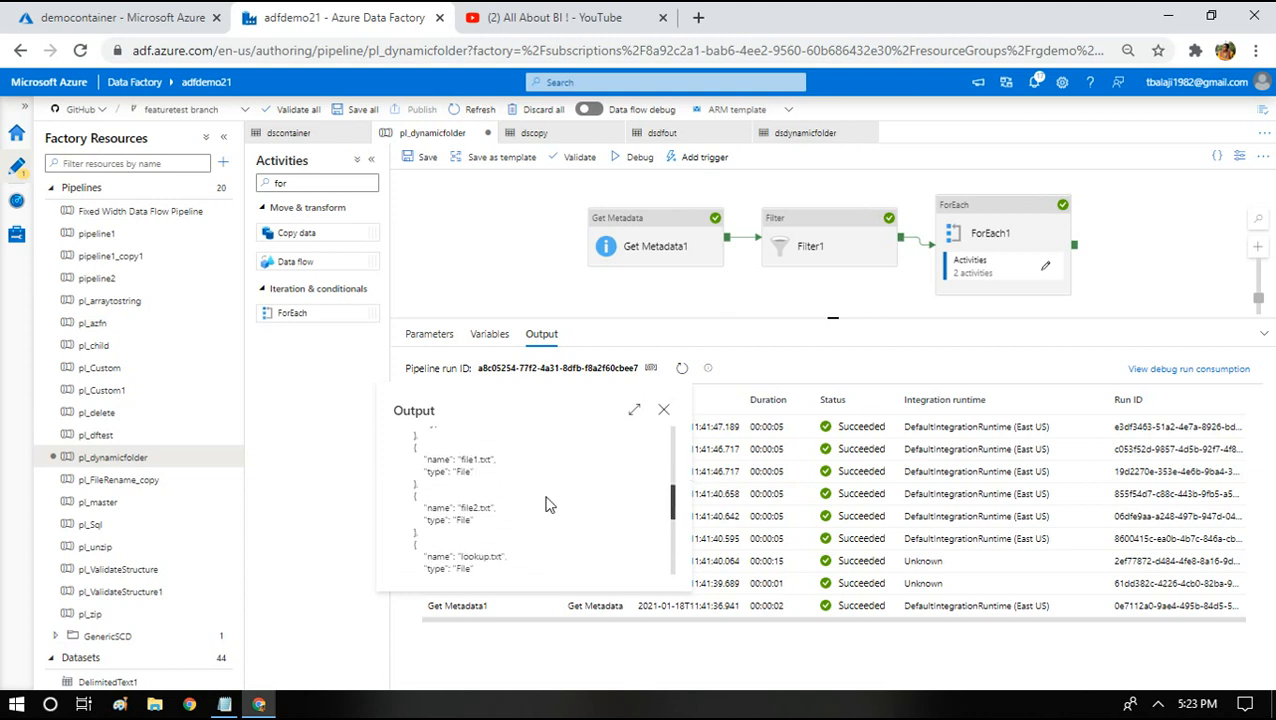
click(663, 409)
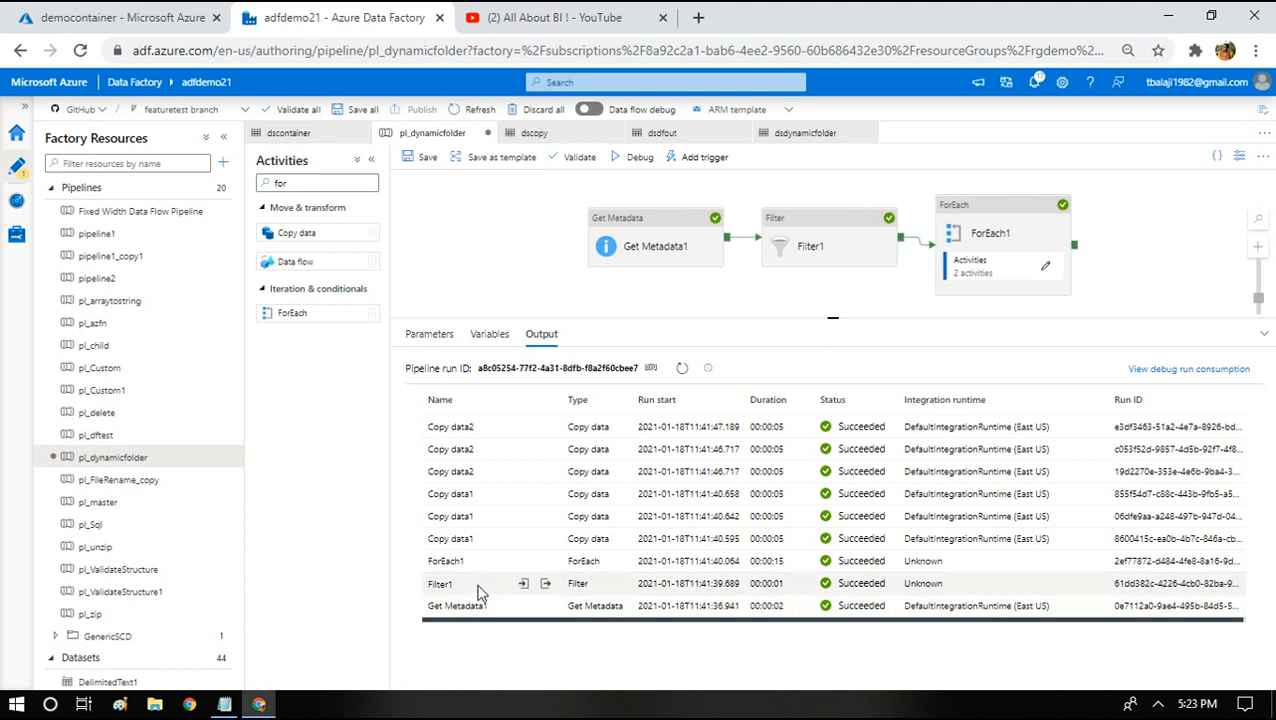
Open the Filter1 activity run's output, review the entries under Value, and close it
click(545, 583)
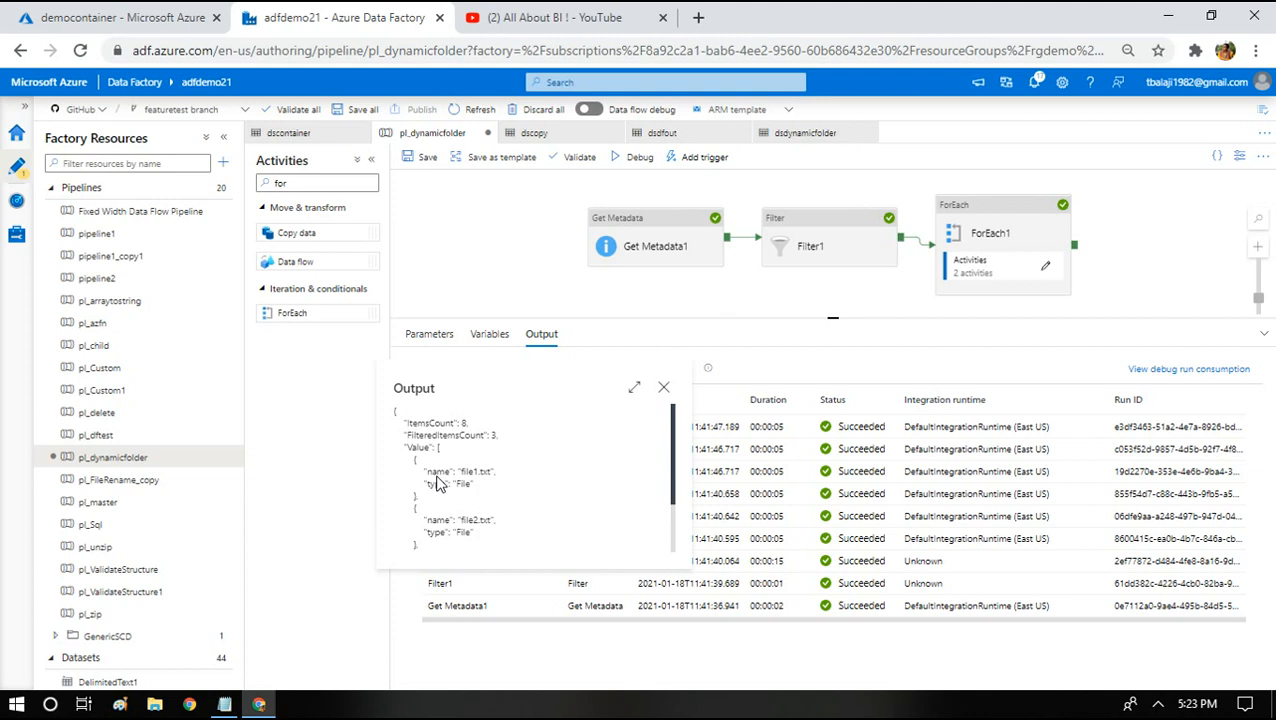
double_click(418, 447)
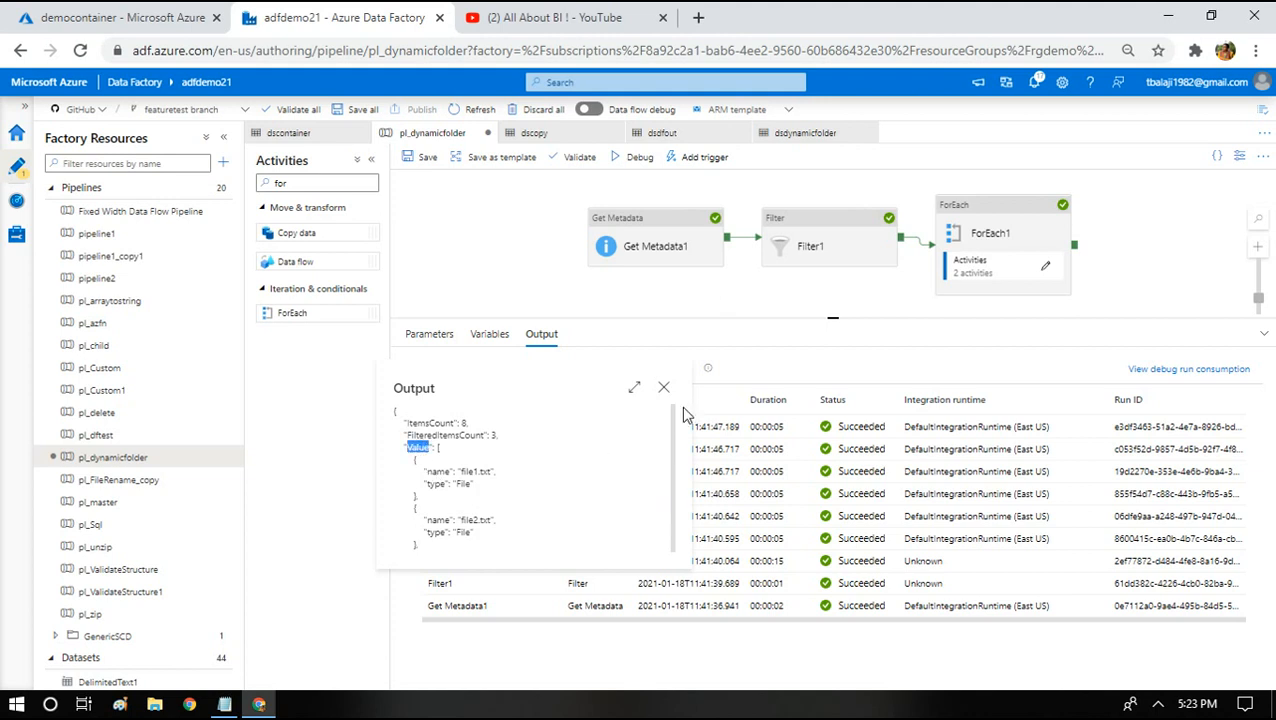
drag(673, 420, 673, 435)
scroll(673, 435, down, 1)
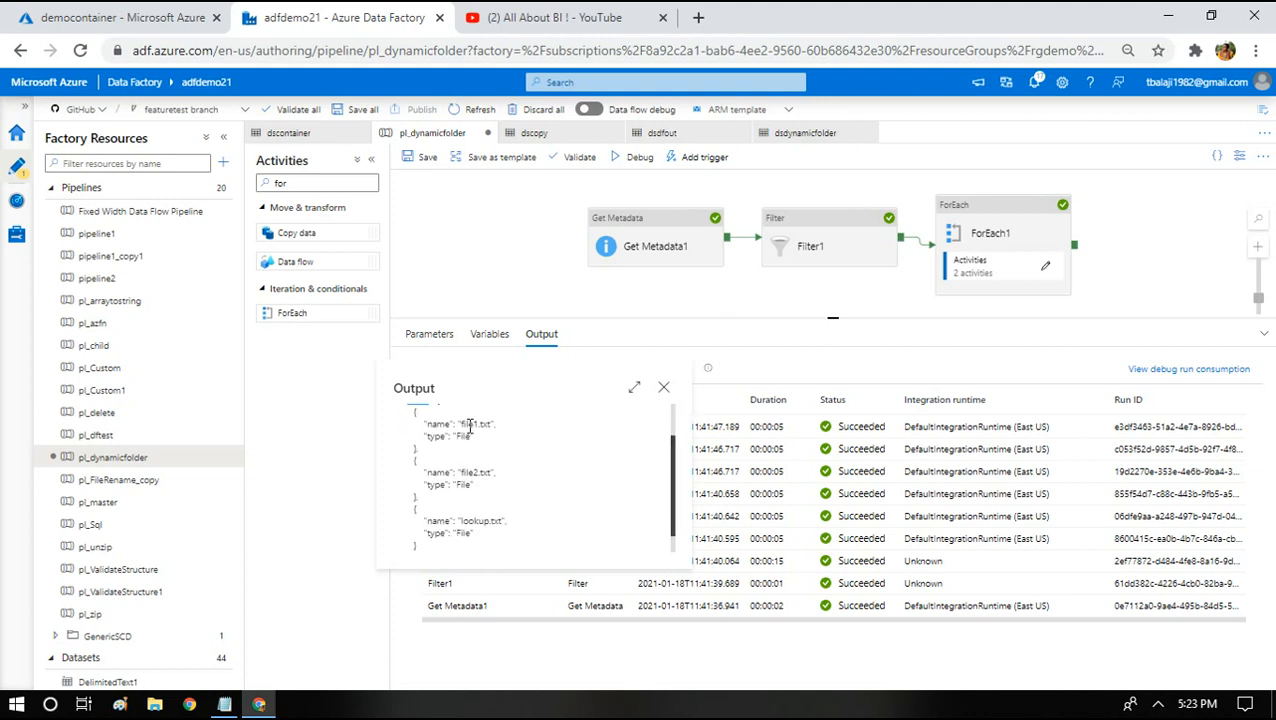
click(663, 387)
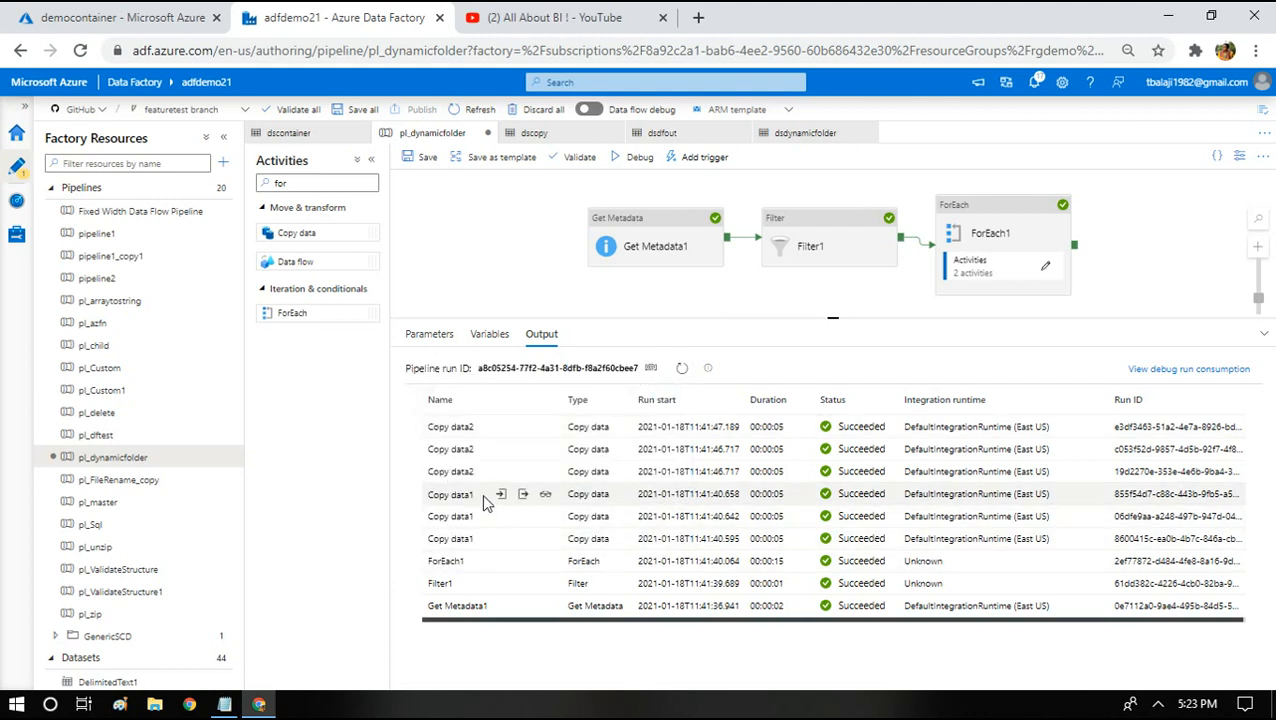
Review the output of the earliest Copy data1 run, and the output and copy details of the latest Copy data2 run
click(523, 540)
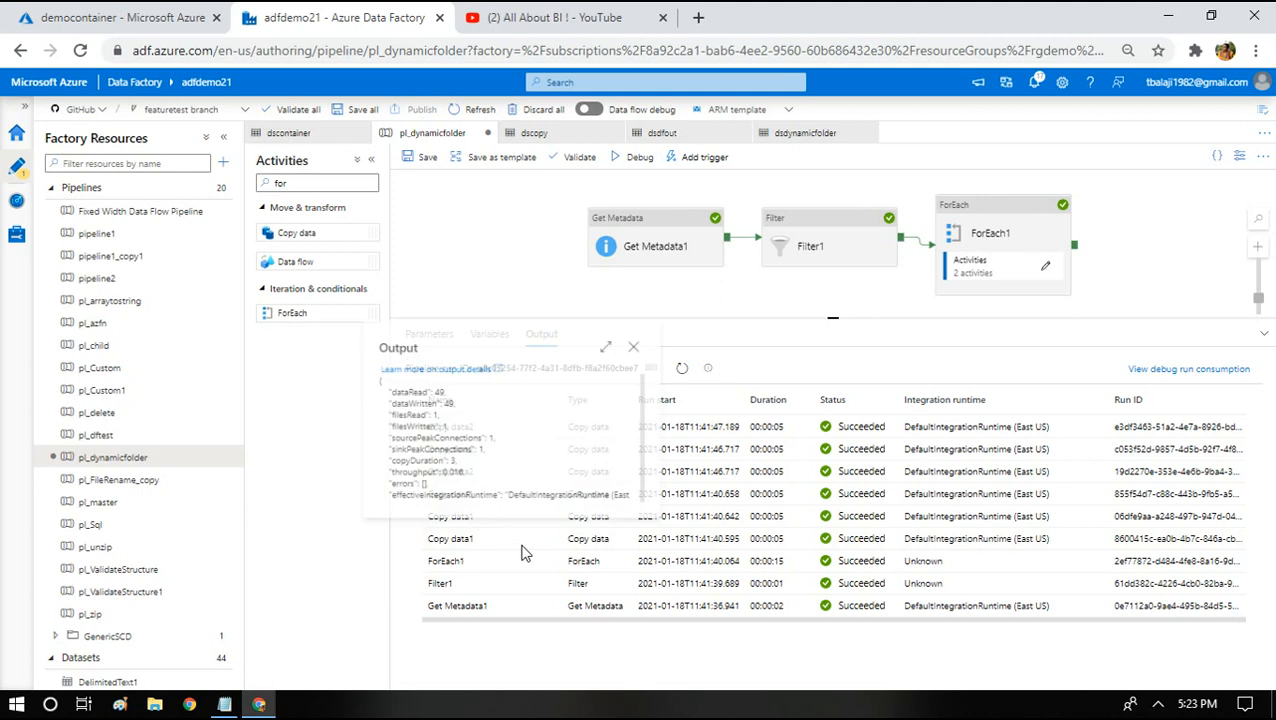
click(641, 343)
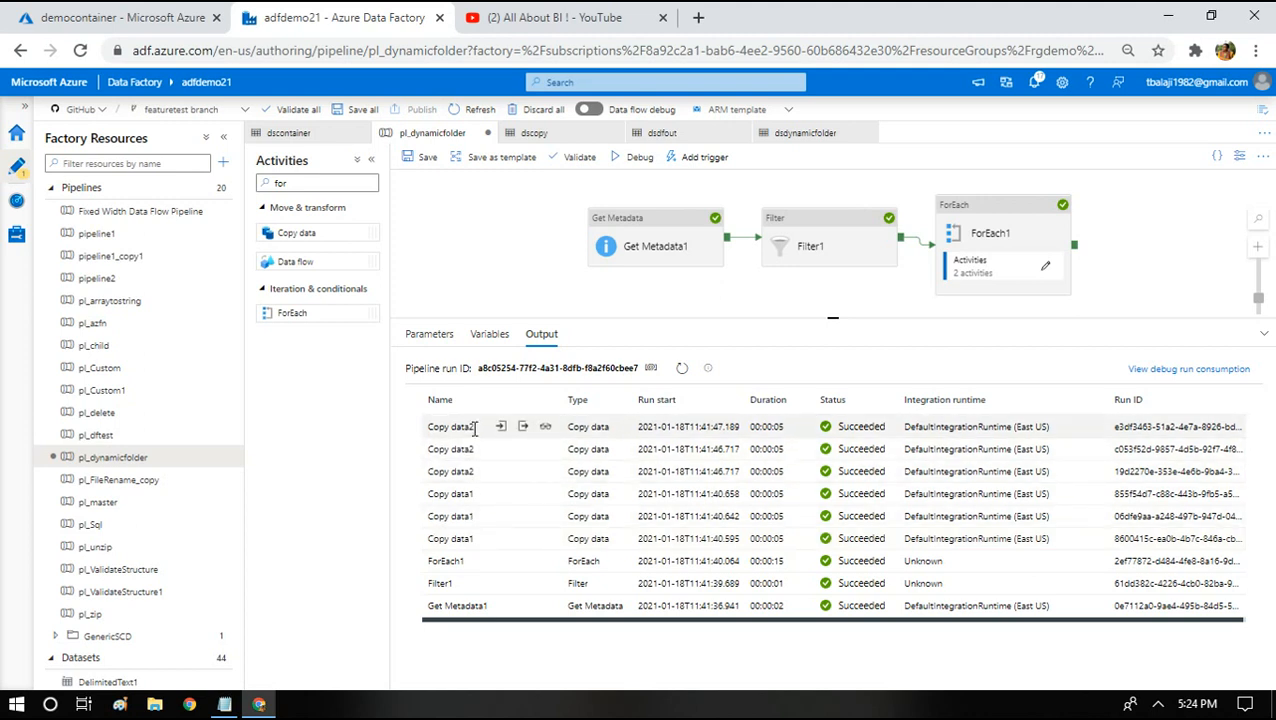
click(522, 428)
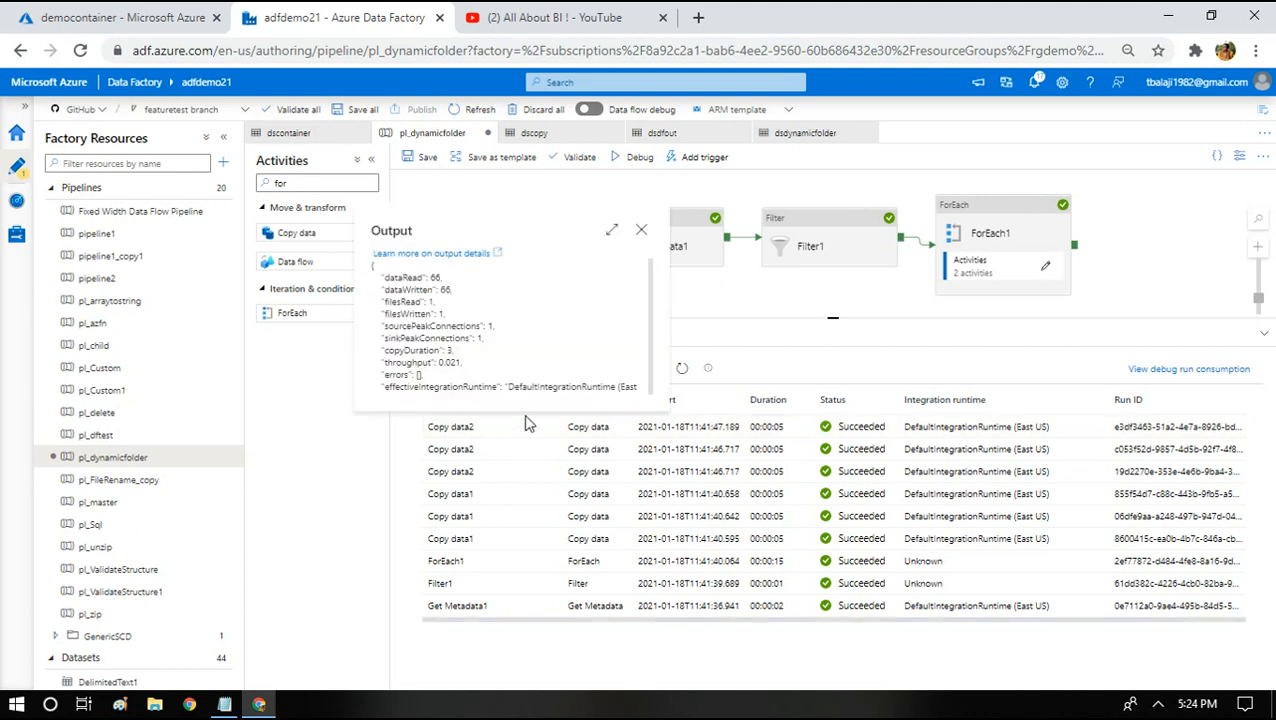
drag(650, 282, 651, 390)
click(641, 235)
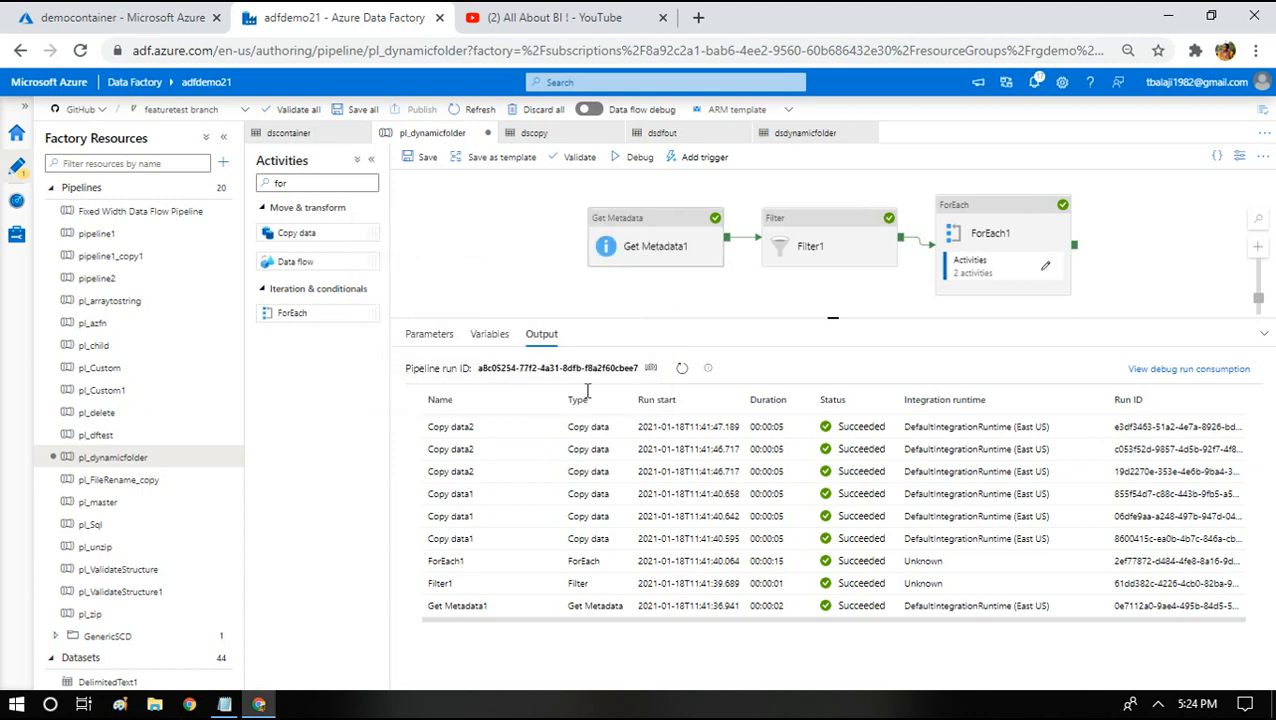
click(546, 427)
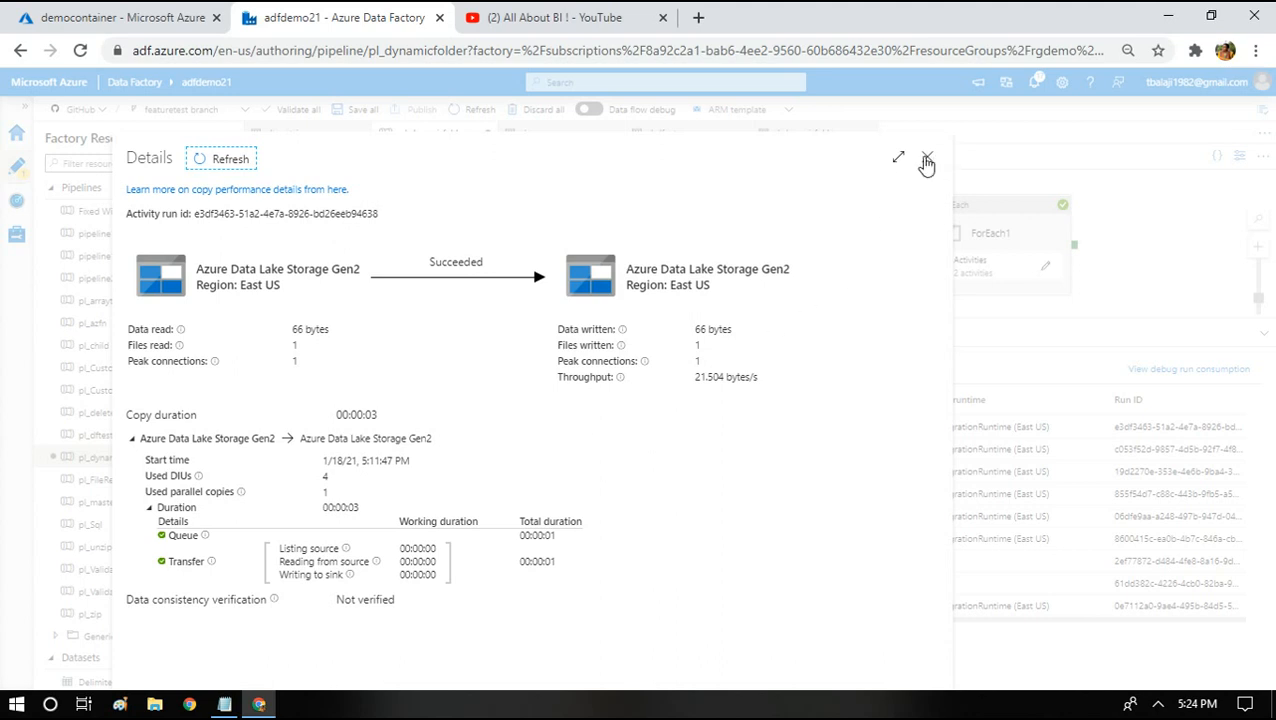
click(927, 163)
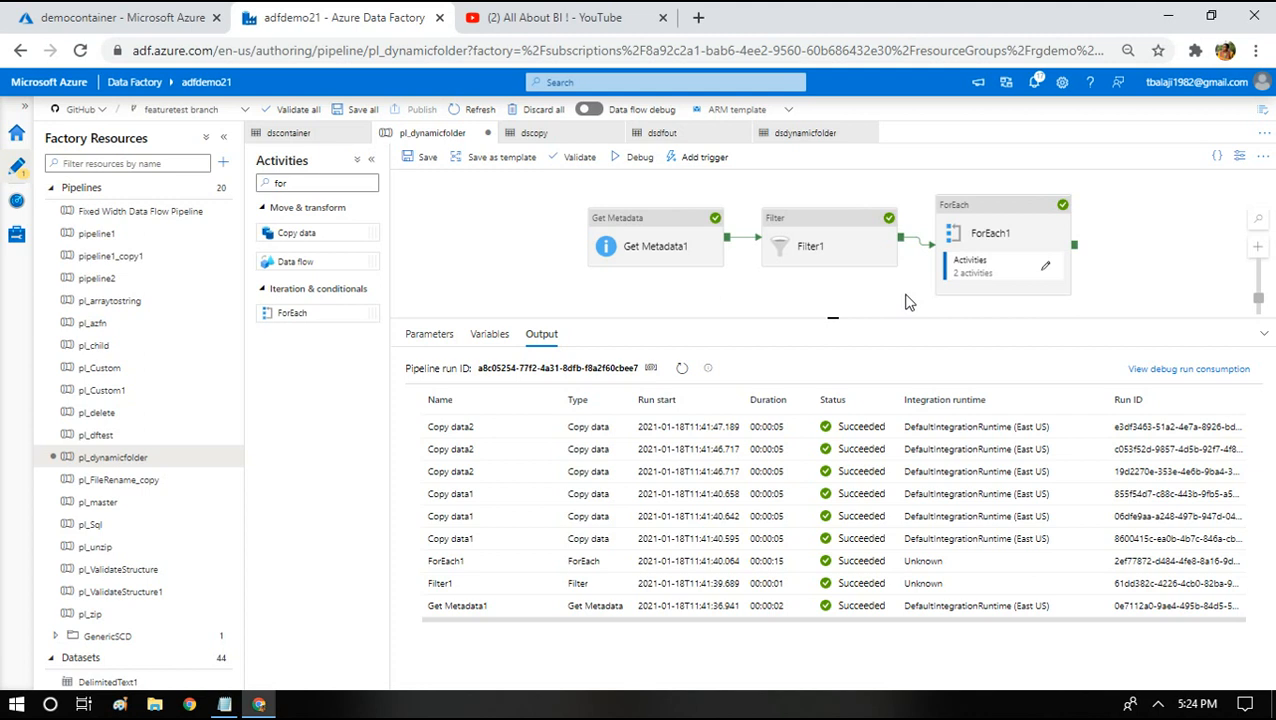
Switch to democontainer in the Azure portal, inspect the Test folder's files, and return to the refreshed container root
click(197, 10)
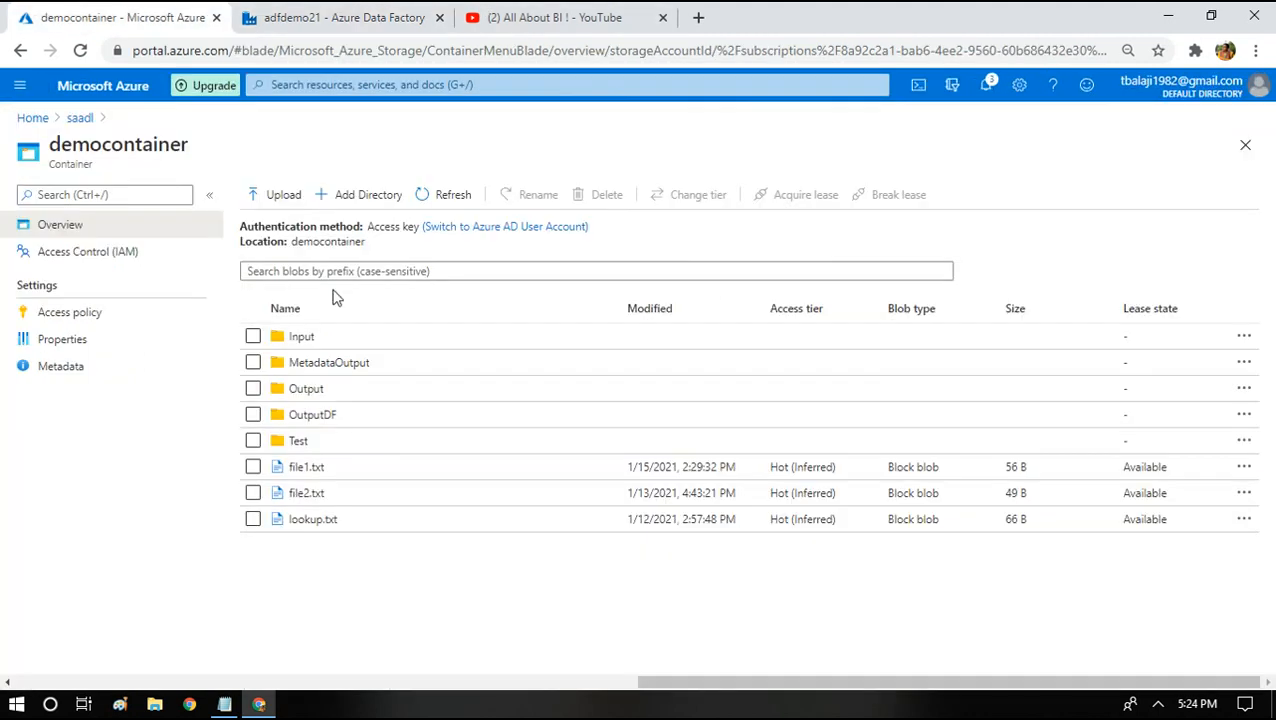
click(292, 447)
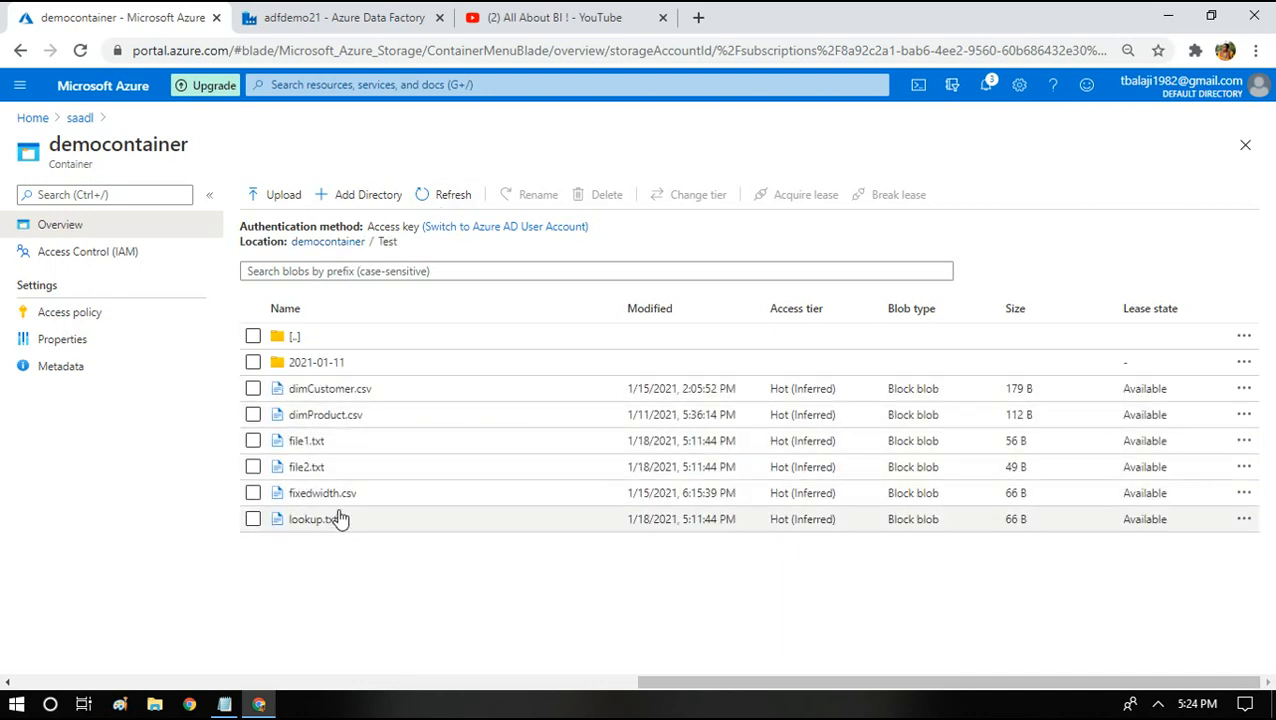
click(328, 246)
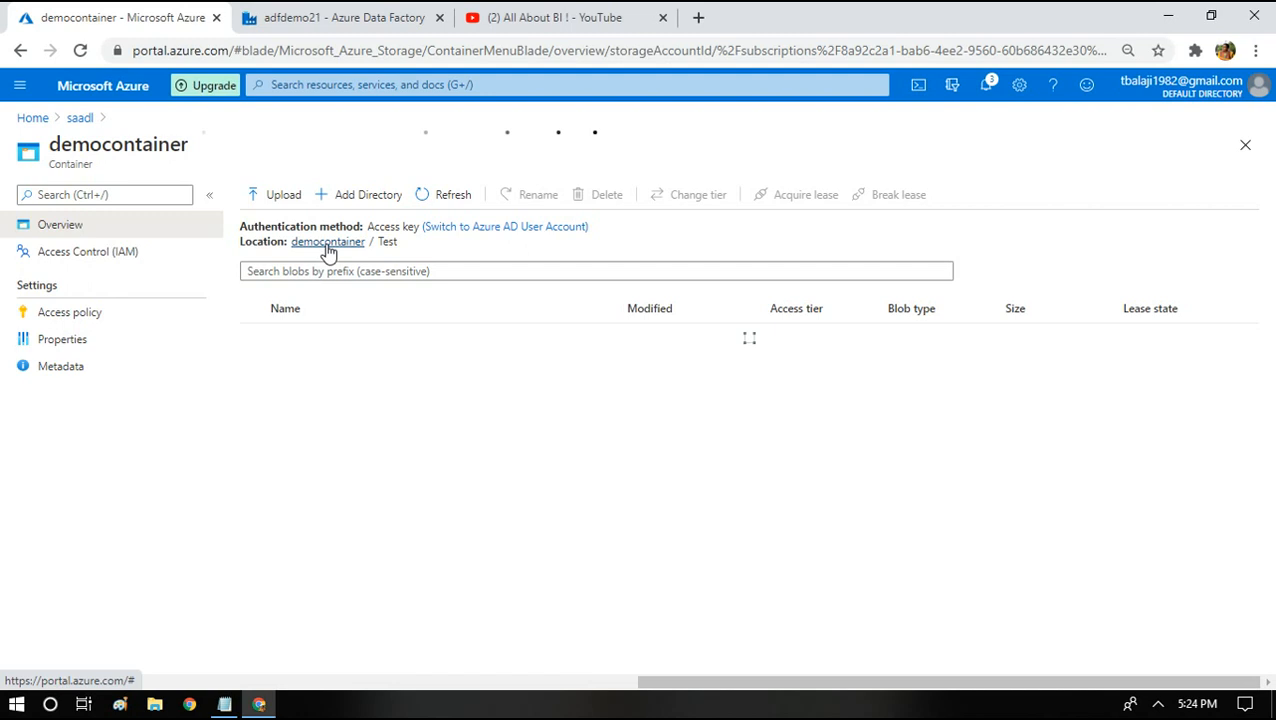
click(423, 198)
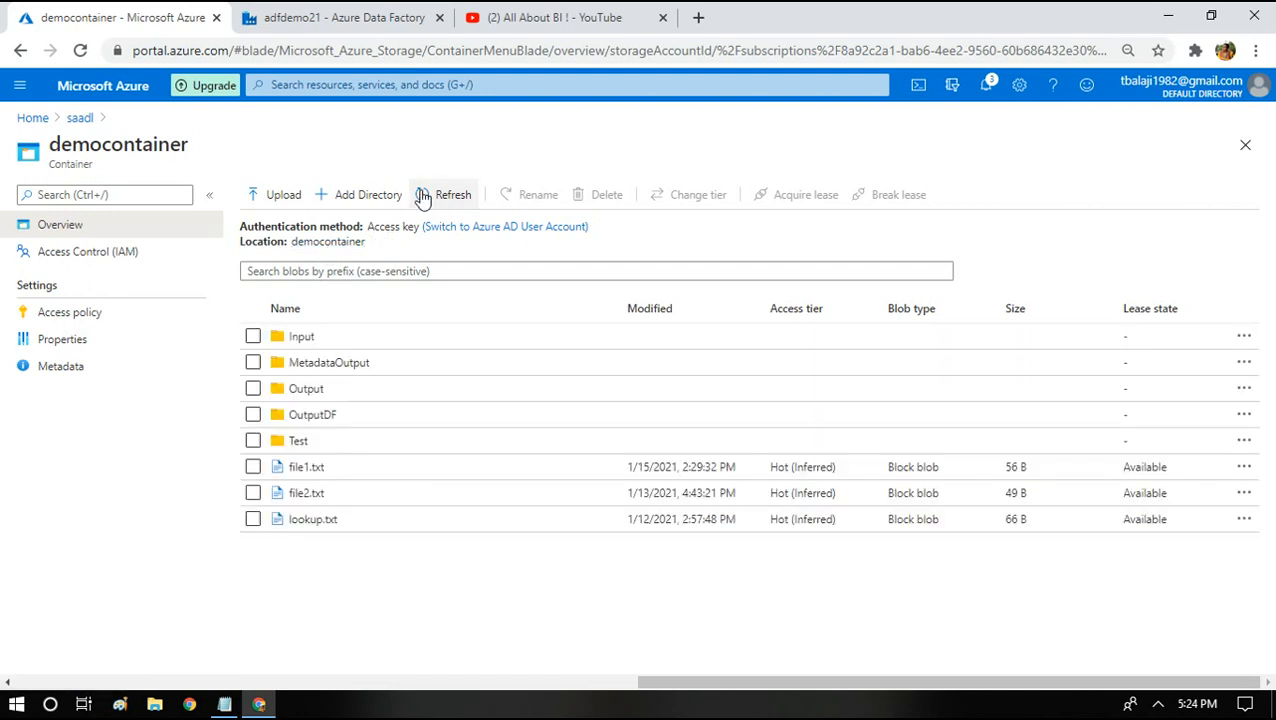
Switch back to Azure Data Factory, run pl_dynamicfolder in debug mode, and refresh the run status
click(410, 17)
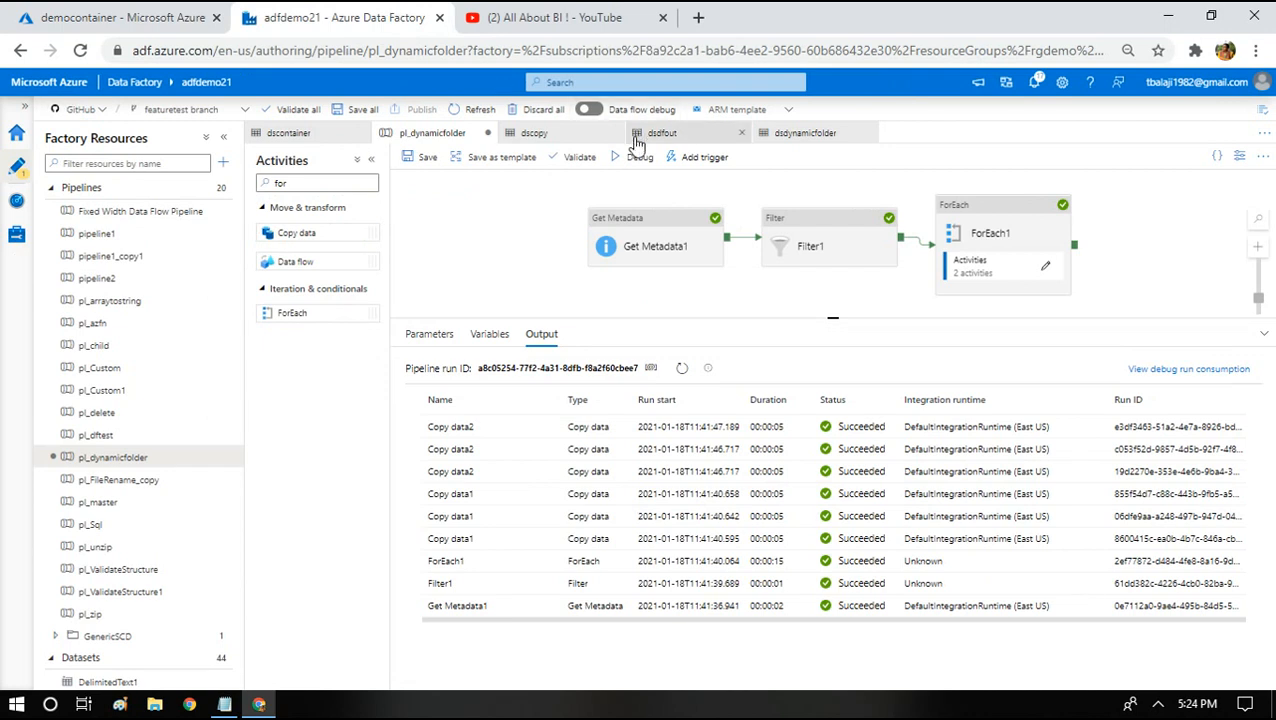
click(634, 158)
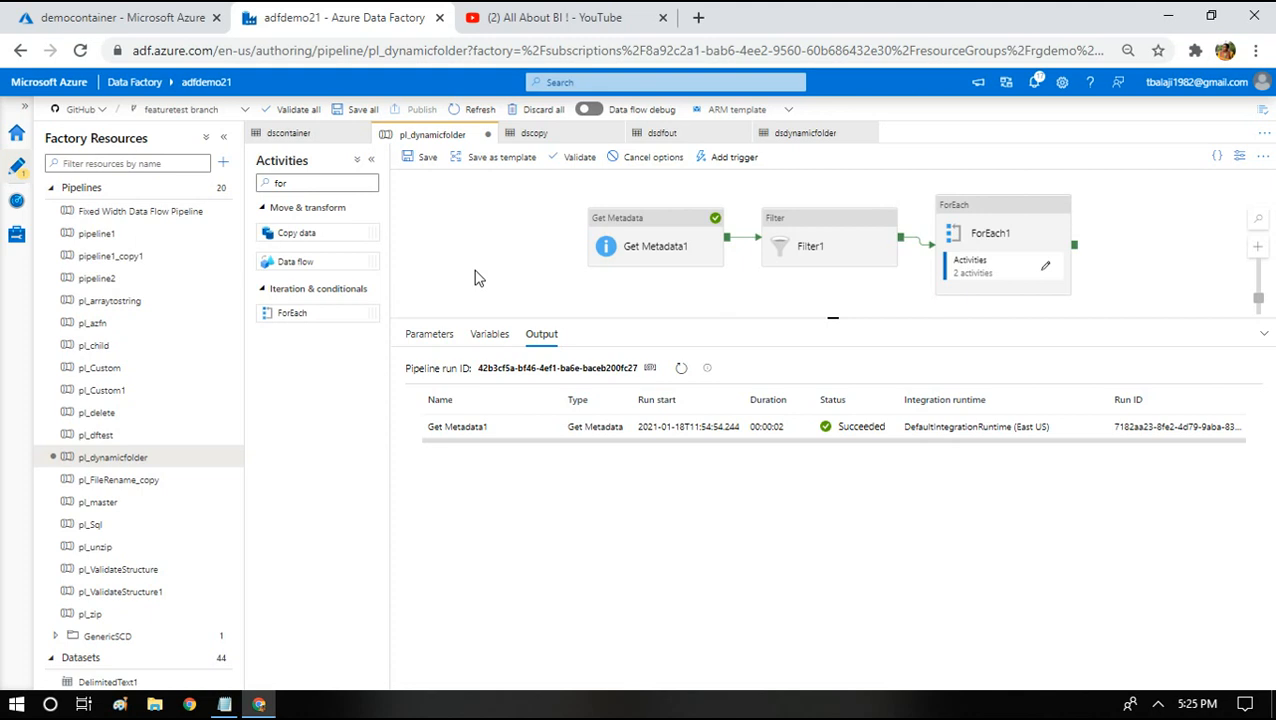
click(682, 368)
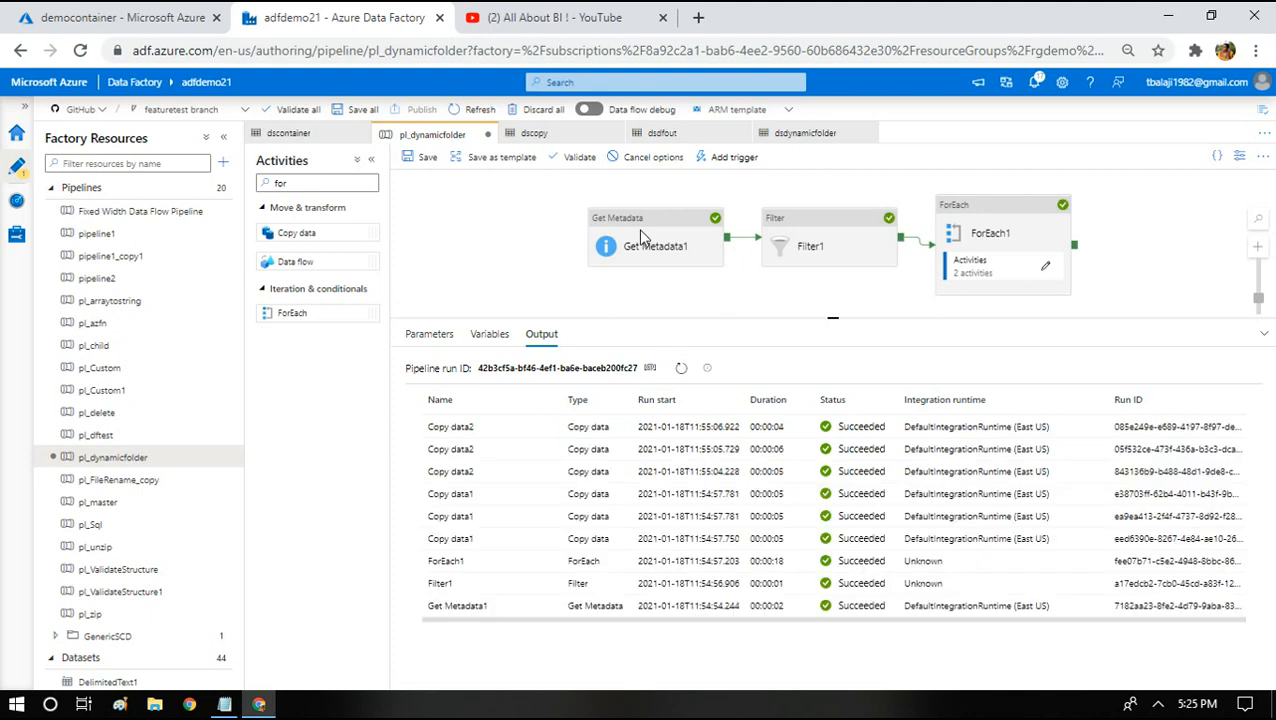
click(1158, 705)
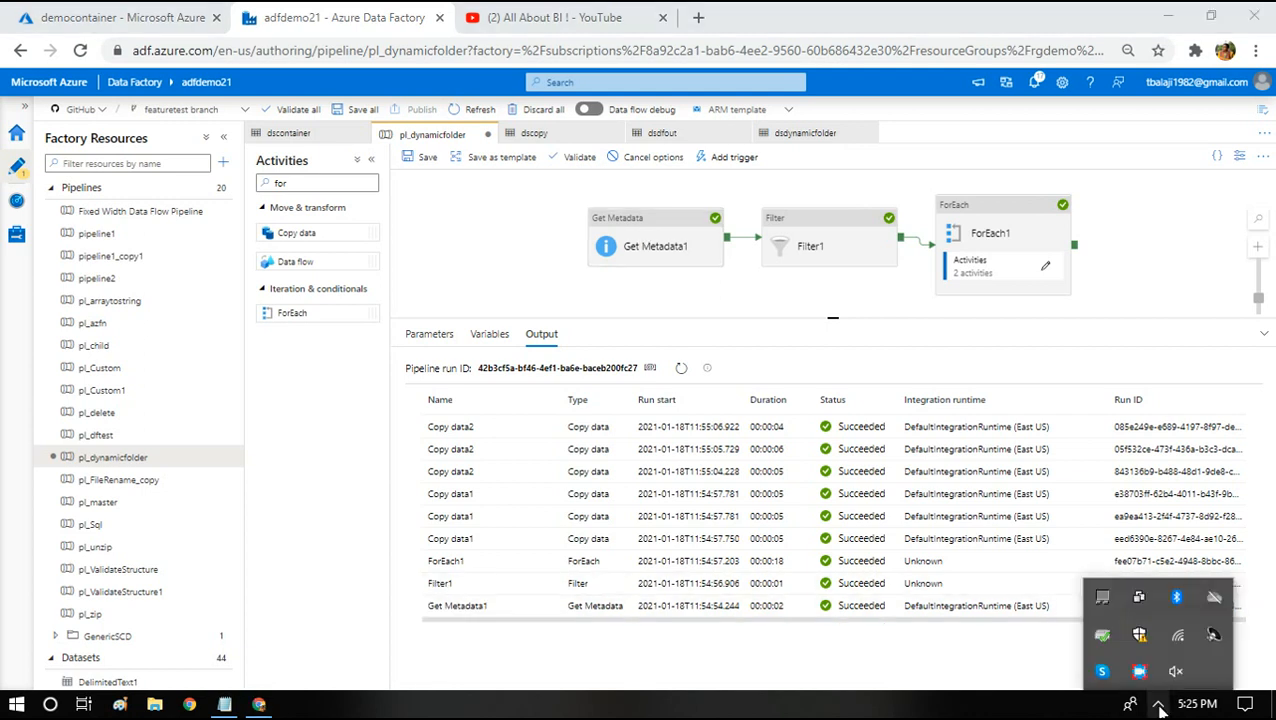
click(502, 246)
Switch to democontainer in the Azure portal, refresh its listing, and inspect the contents of File1Folder and File2Folder
click(132, 10)
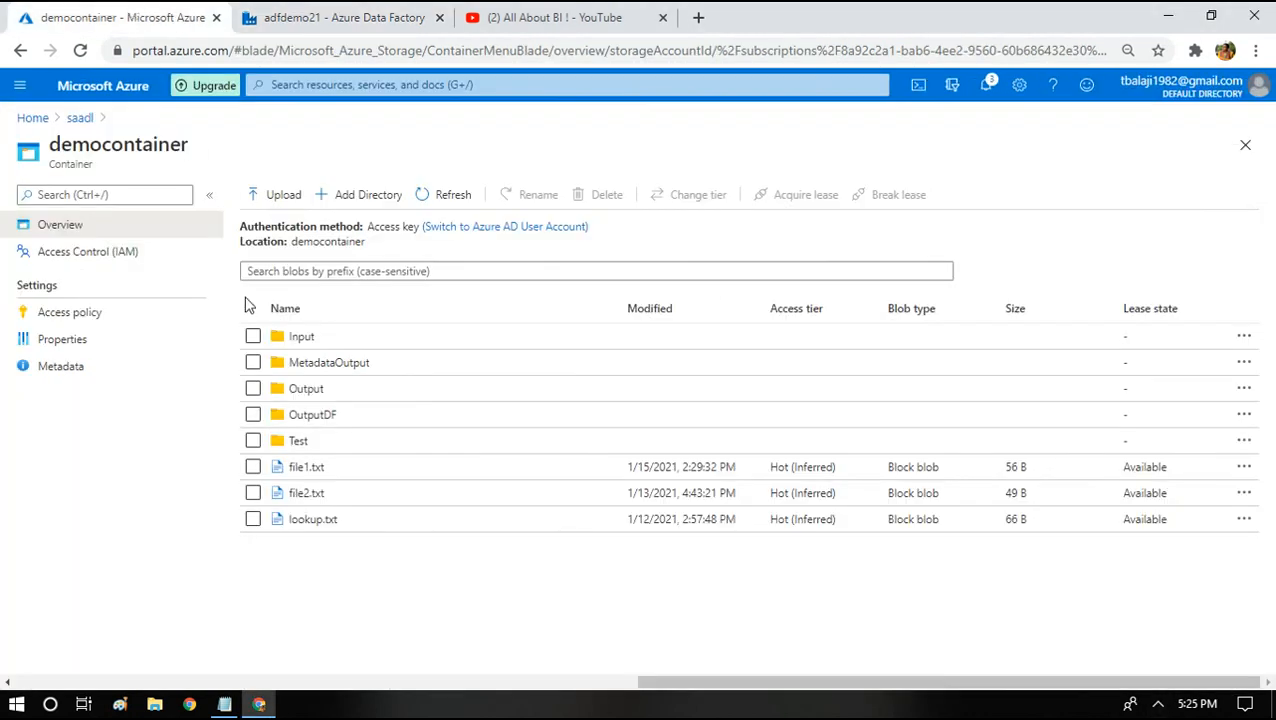
click(441, 197)
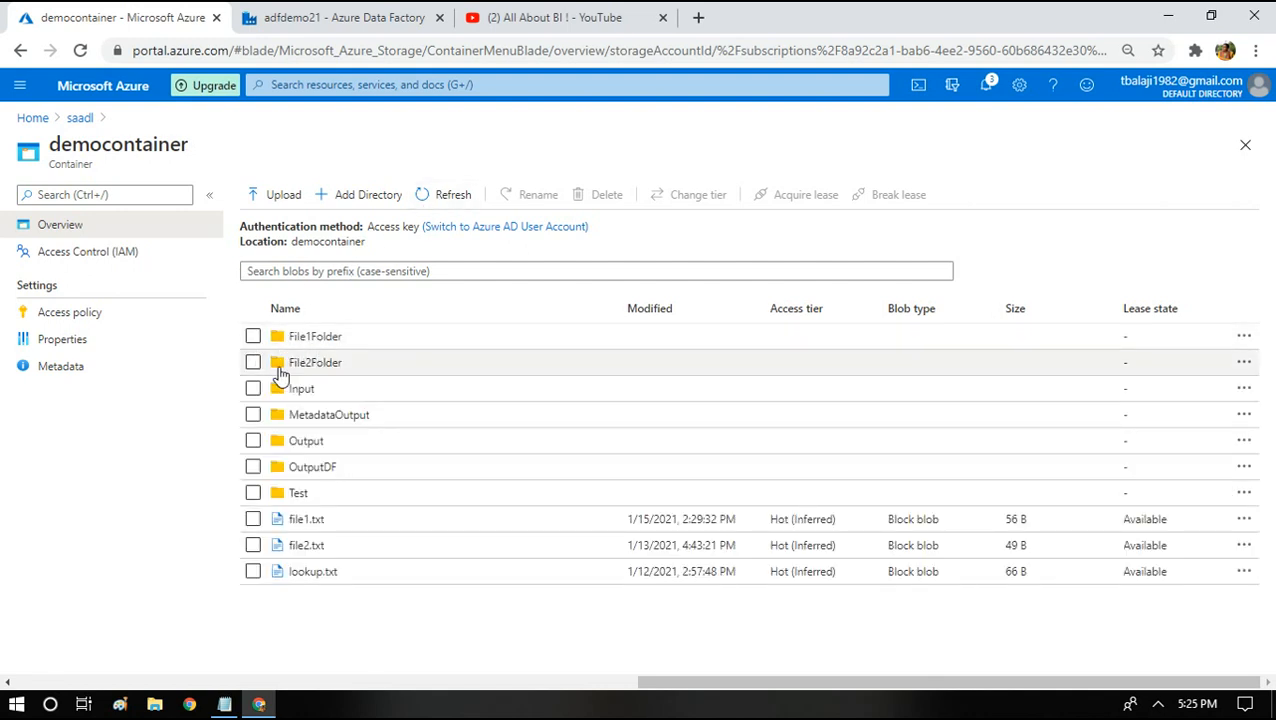
click(297, 338)
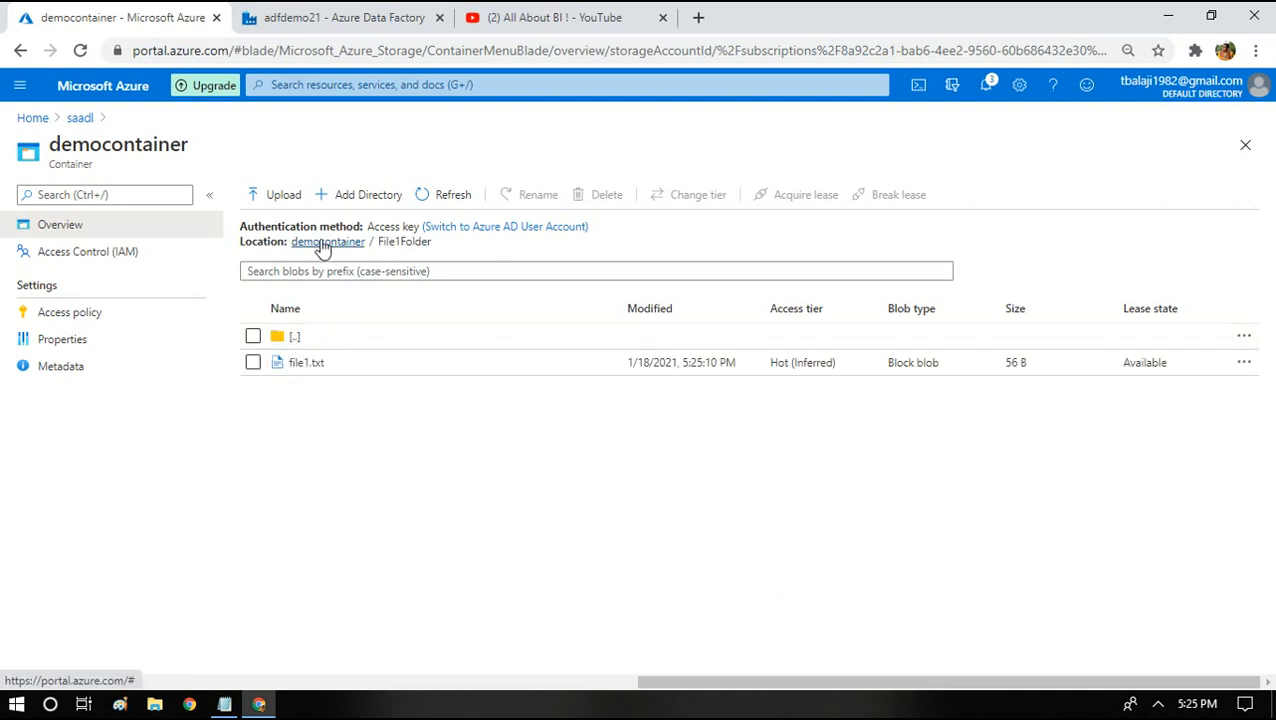
click(321, 244)
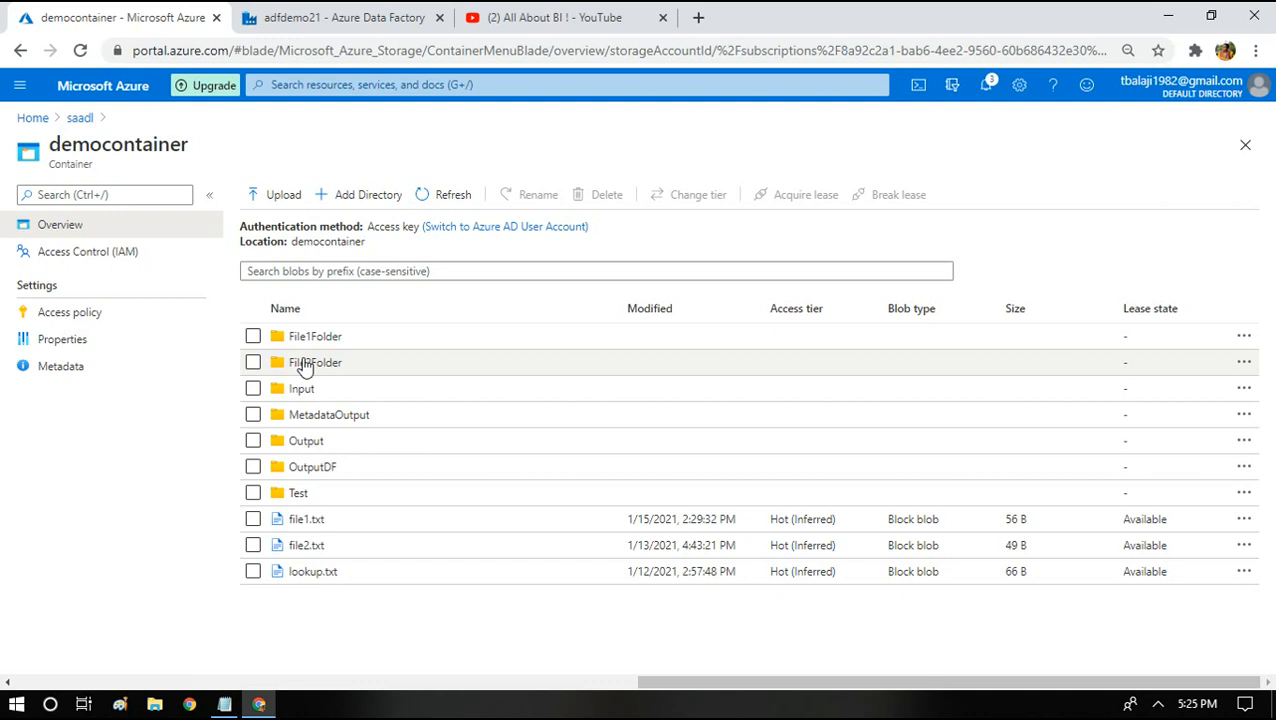
click(305, 365)
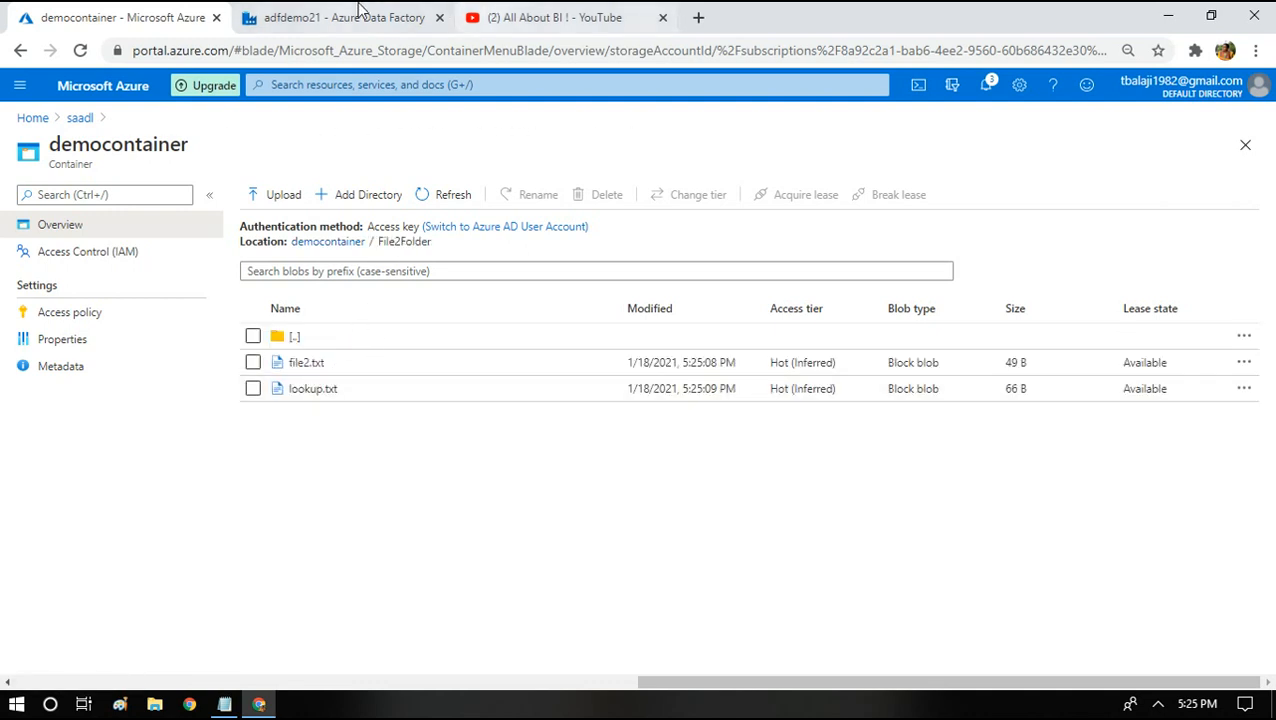
Return to Azure Data Factory and view the Items setting of the ForEach1 activity
click(362, 10)
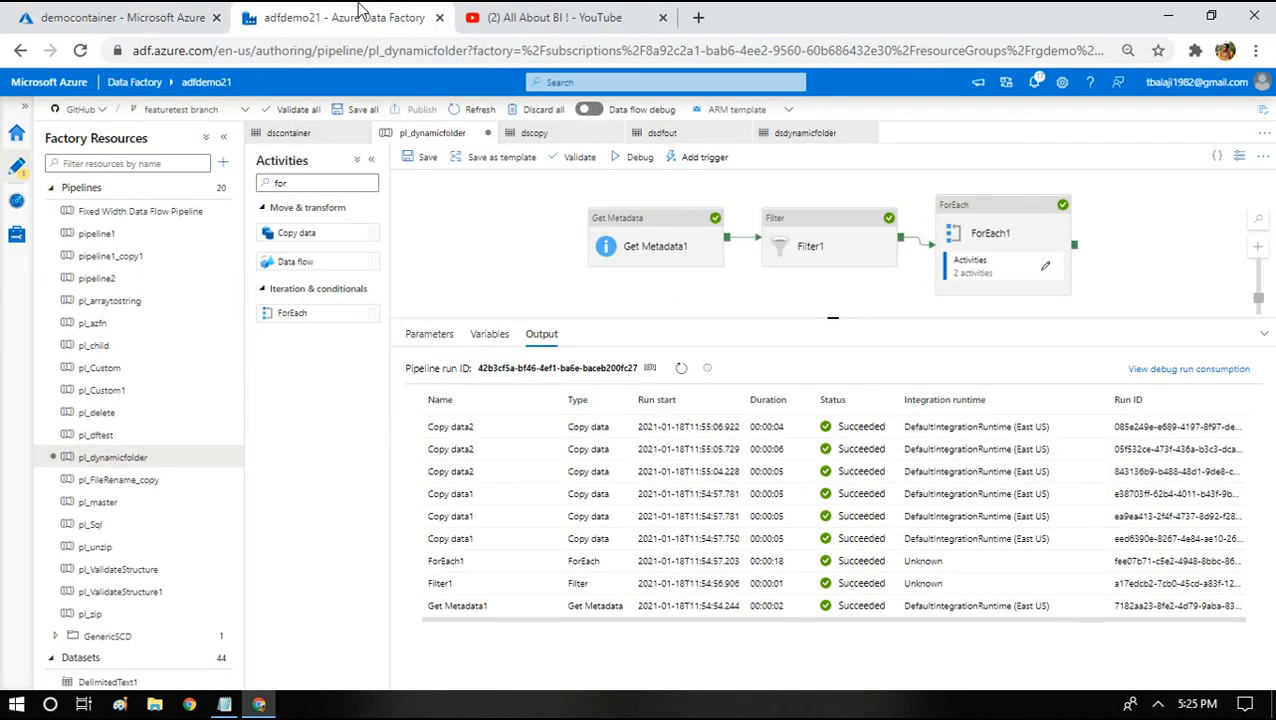
click(980, 231)
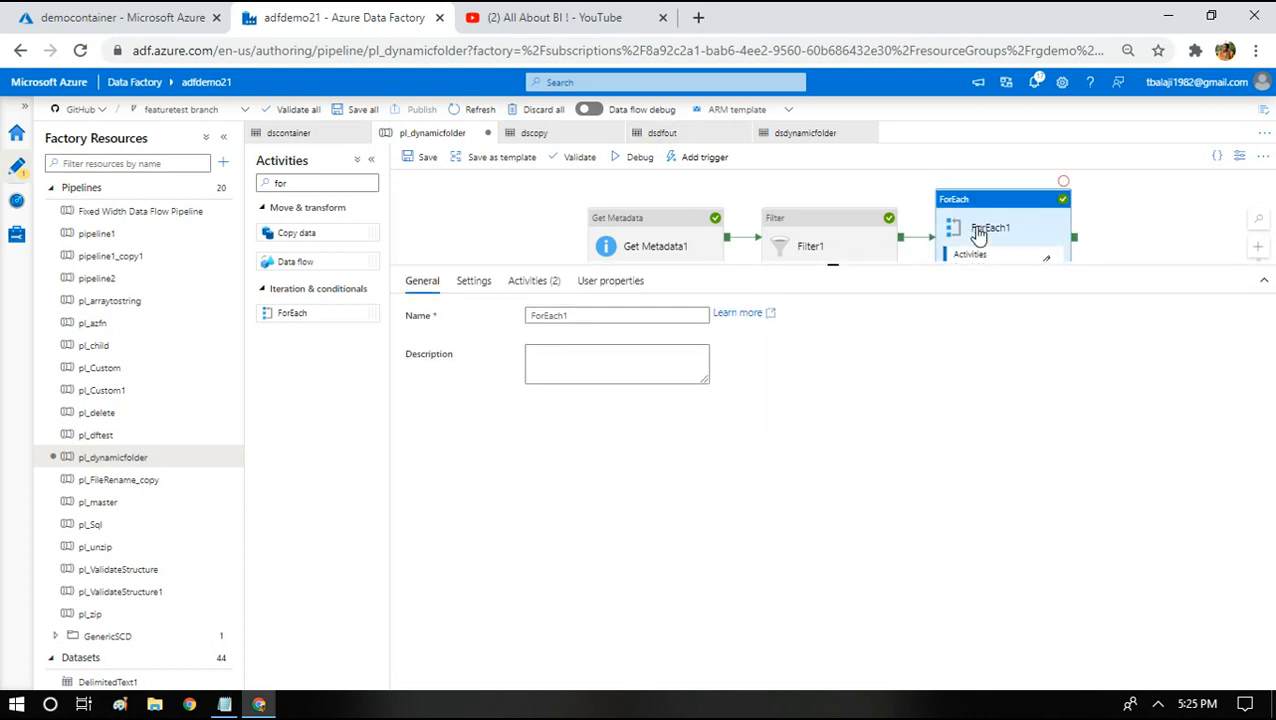
click(474, 281)
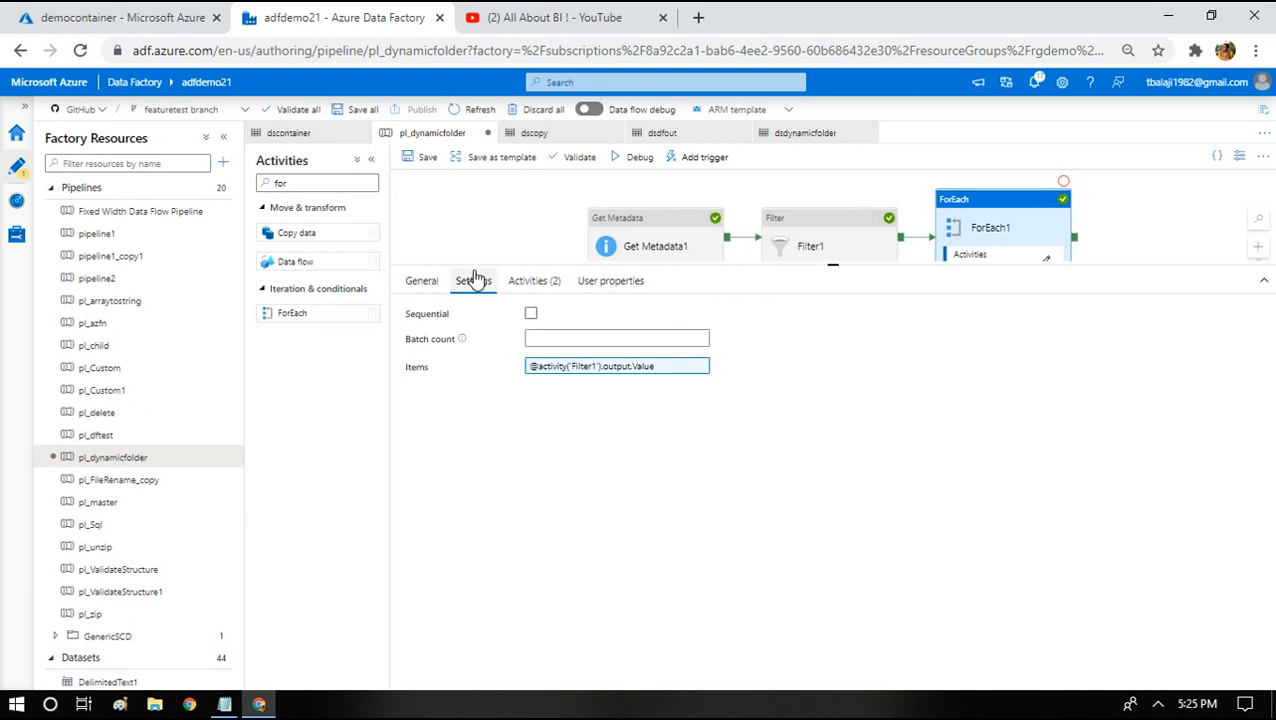
Open ForEach1's inner activities and examine the sink settings of Copy data1 and the foldername value of Copy data2
click(1046, 258)
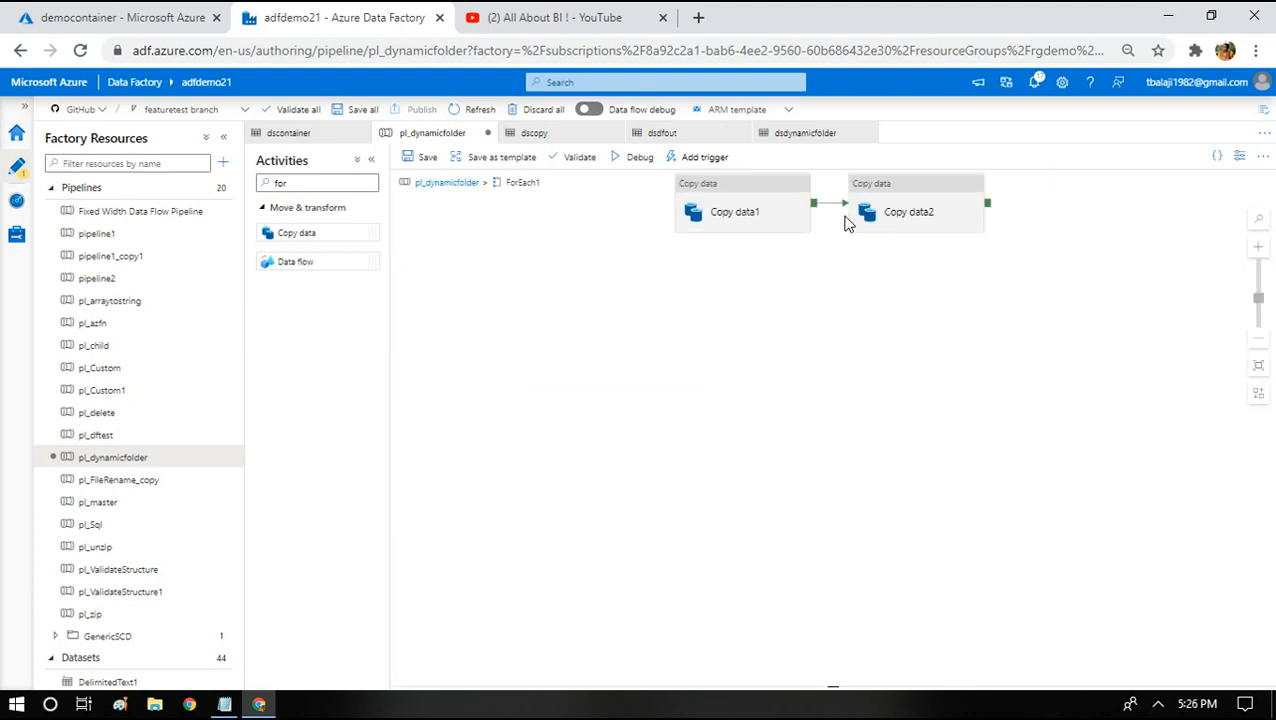
click(760, 219)
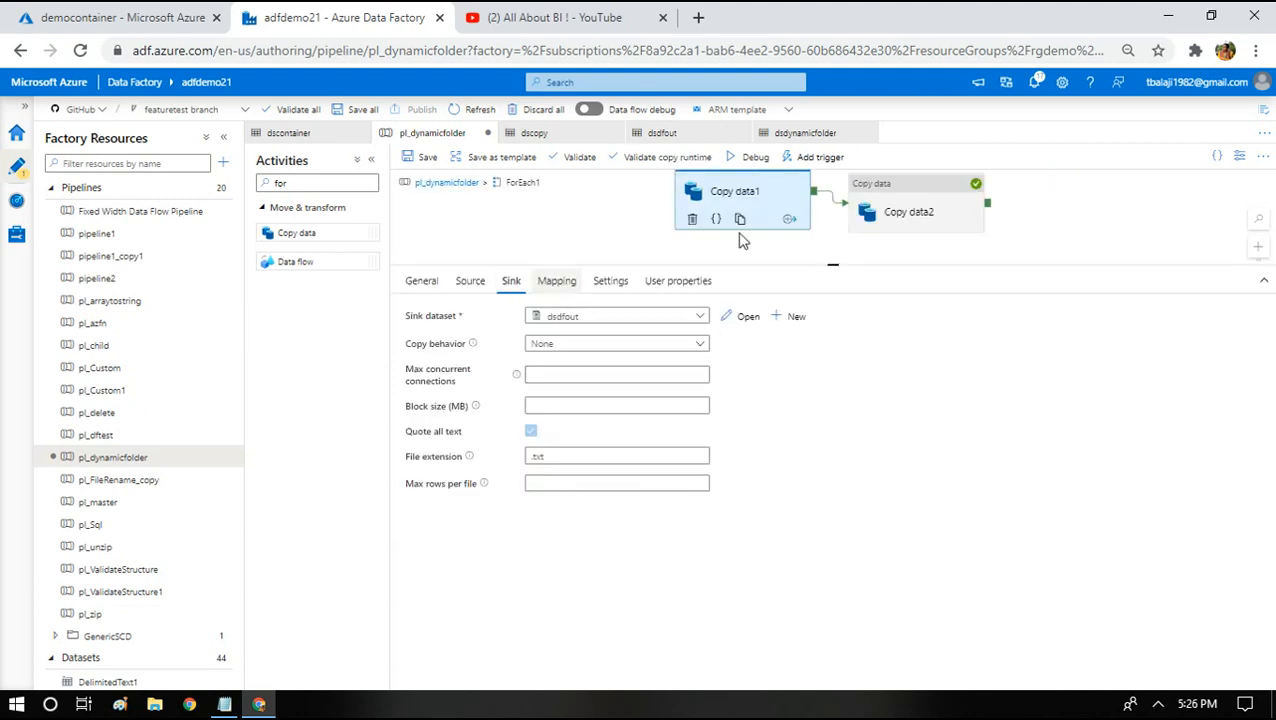
click(958, 206)
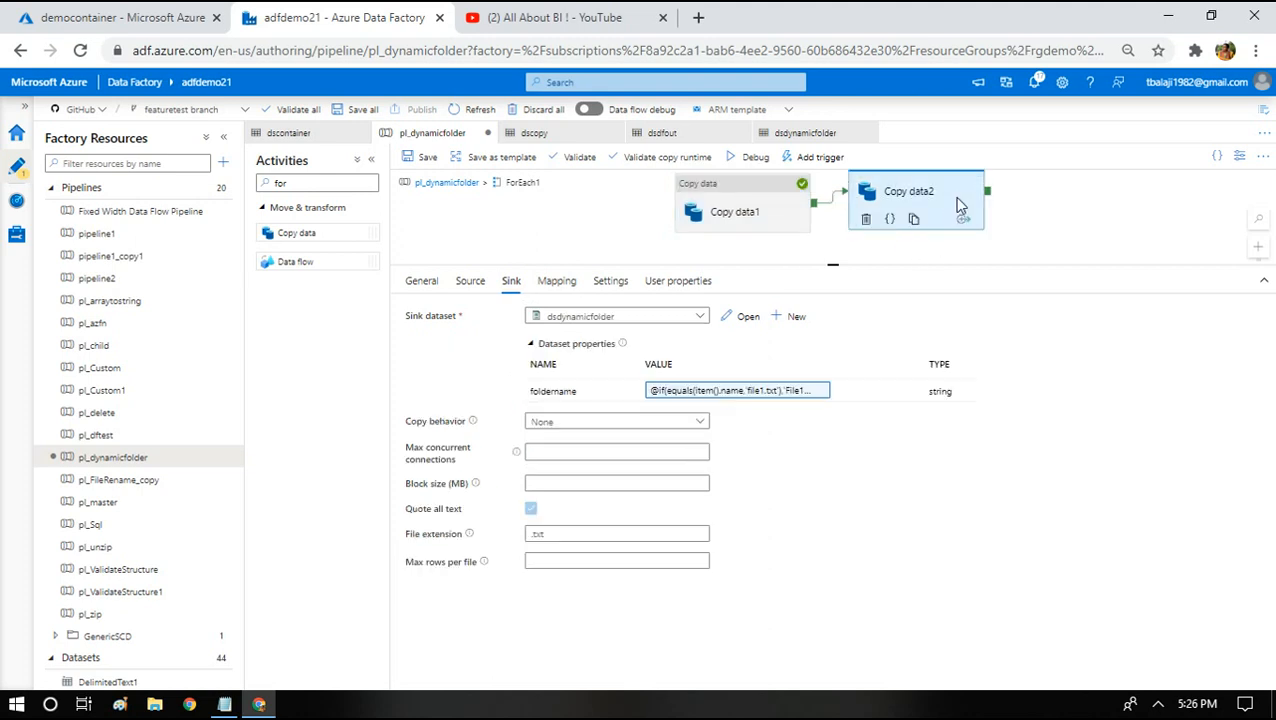
triple_click(708, 392)
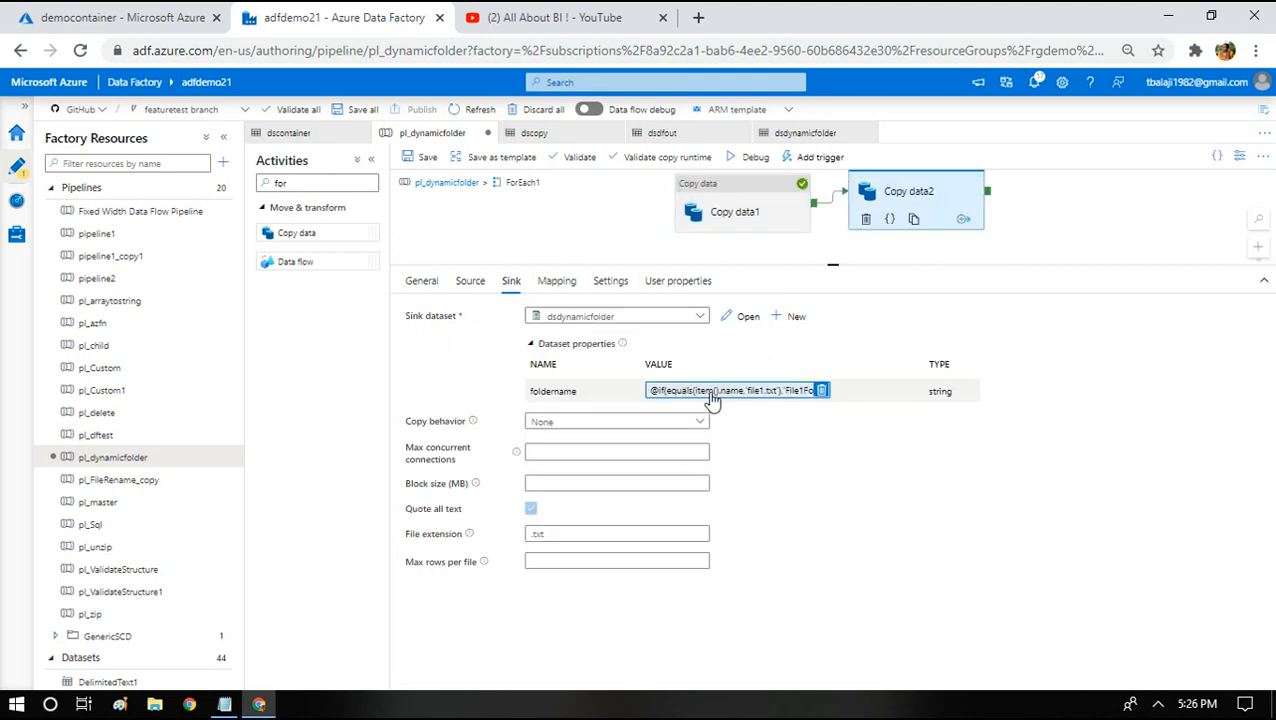